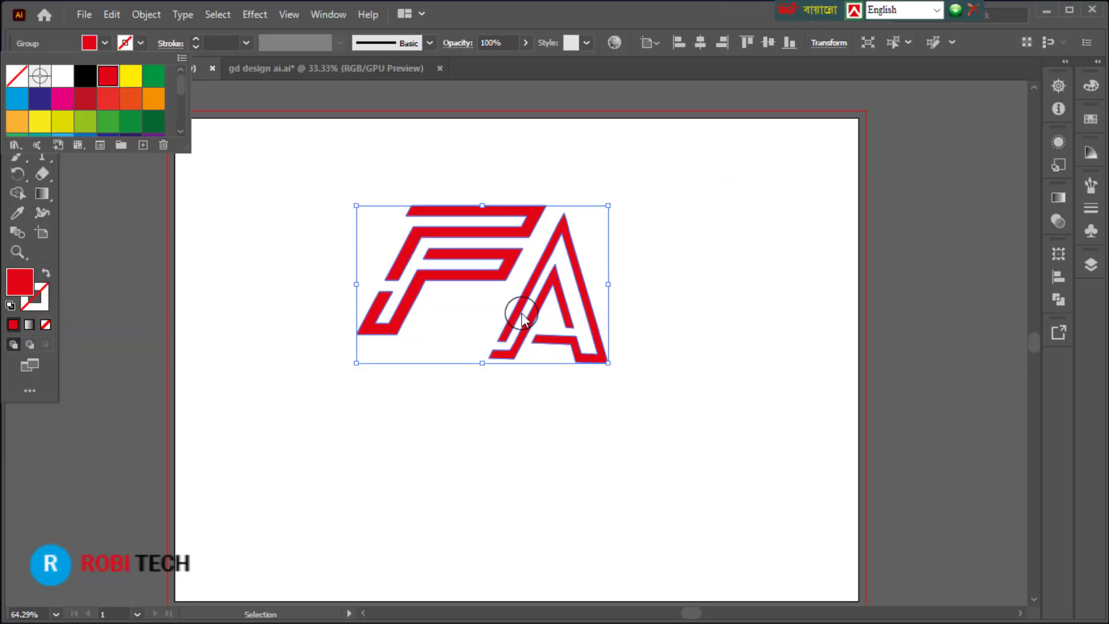
- Move the red FA logo to the artboard's top-right corner and scale it to about half size
left_click(529, 315)
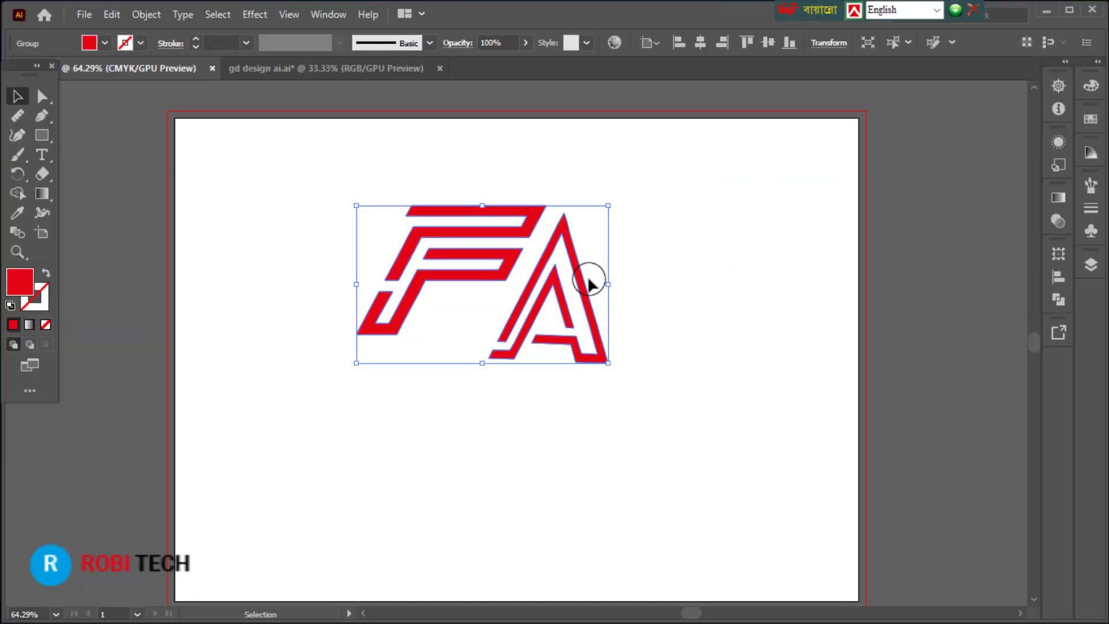
left_click_drag(584, 281, 825, 213)
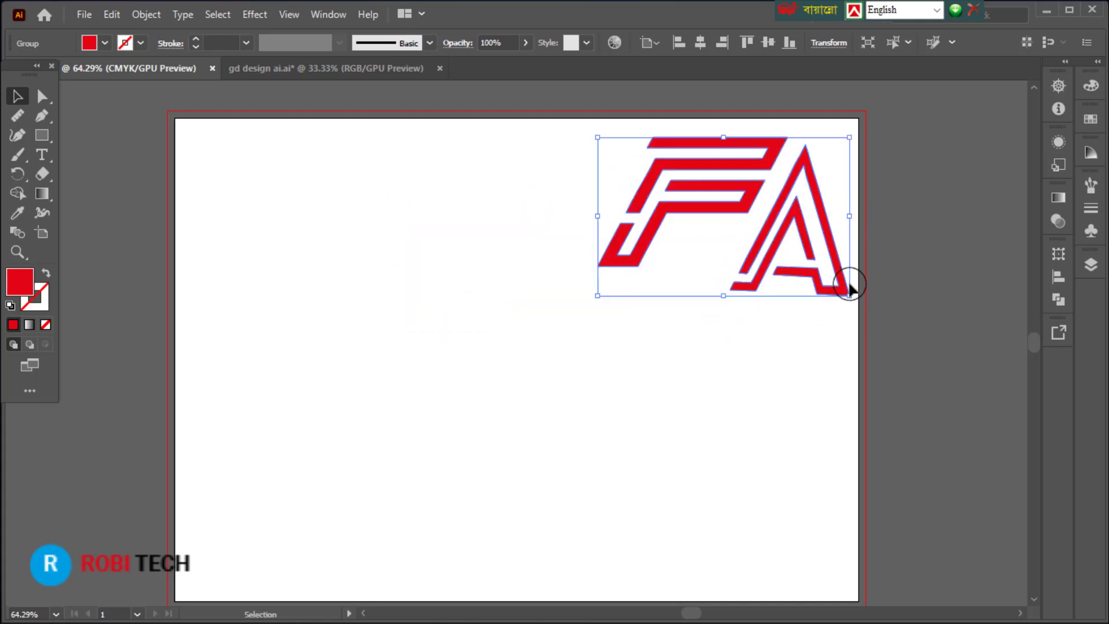
mouse_move(849, 296)
left_mouse_down()
mouse_move(725, 216)
mouse_move(803, 199)
left_mouse_up()
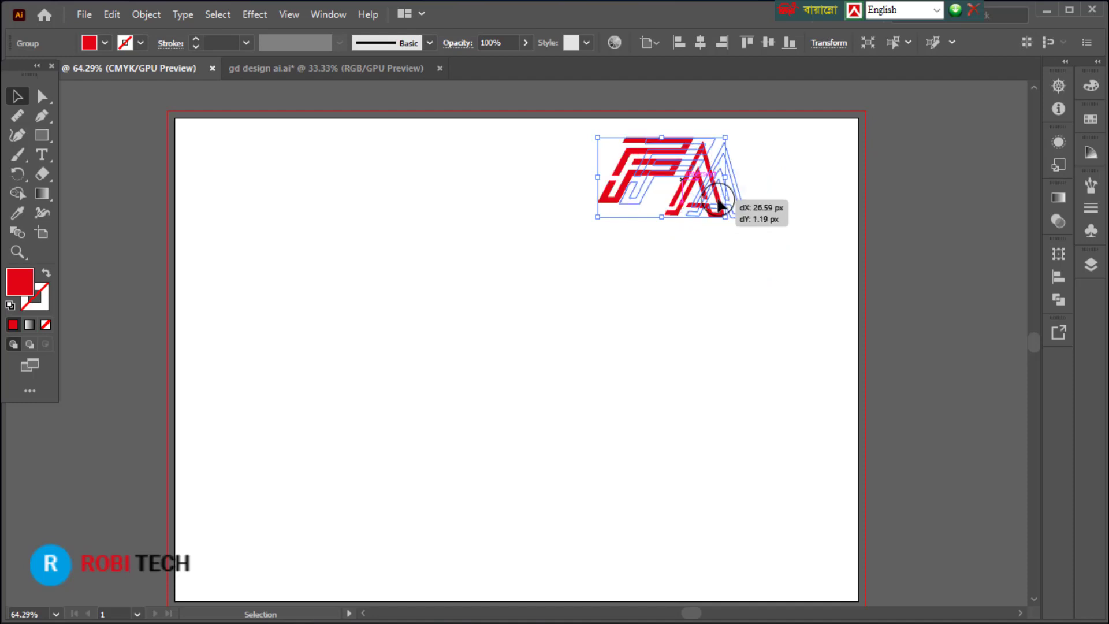
left_click(929, 258)
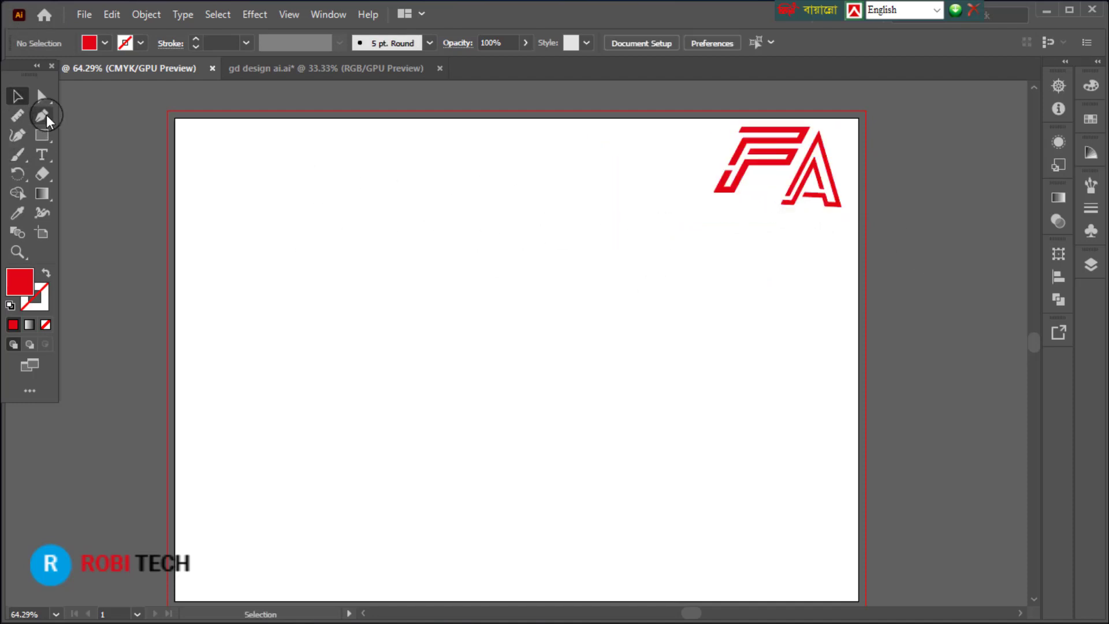
- Set the fill to black and draw a long horizontal line across the artboard
left_click(89, 42)
left_click(86, 73)
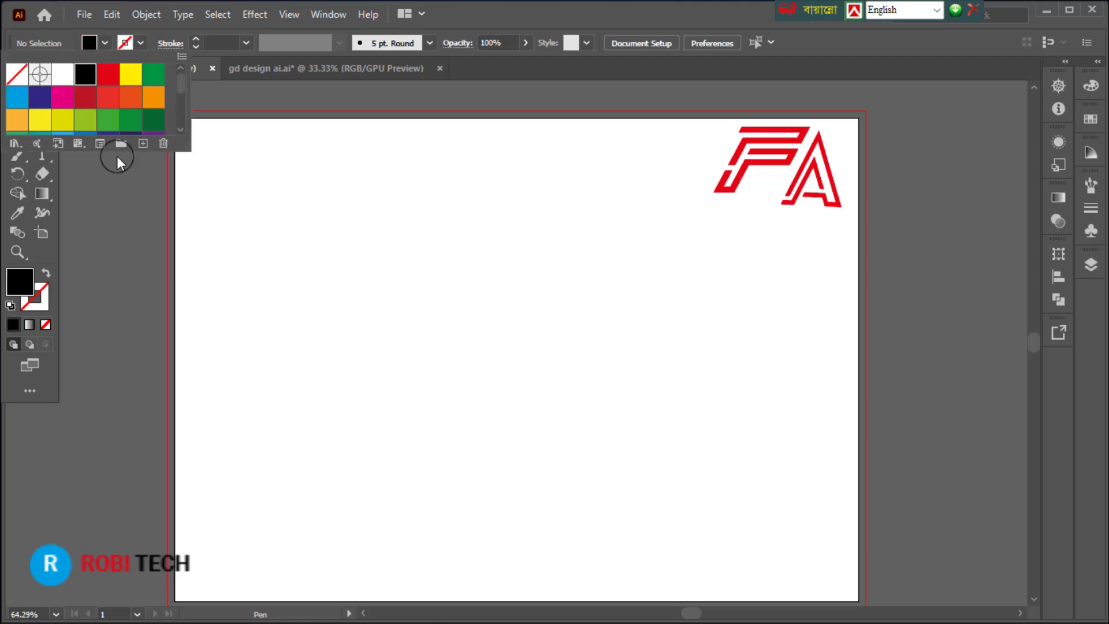
left_click(96, 216)
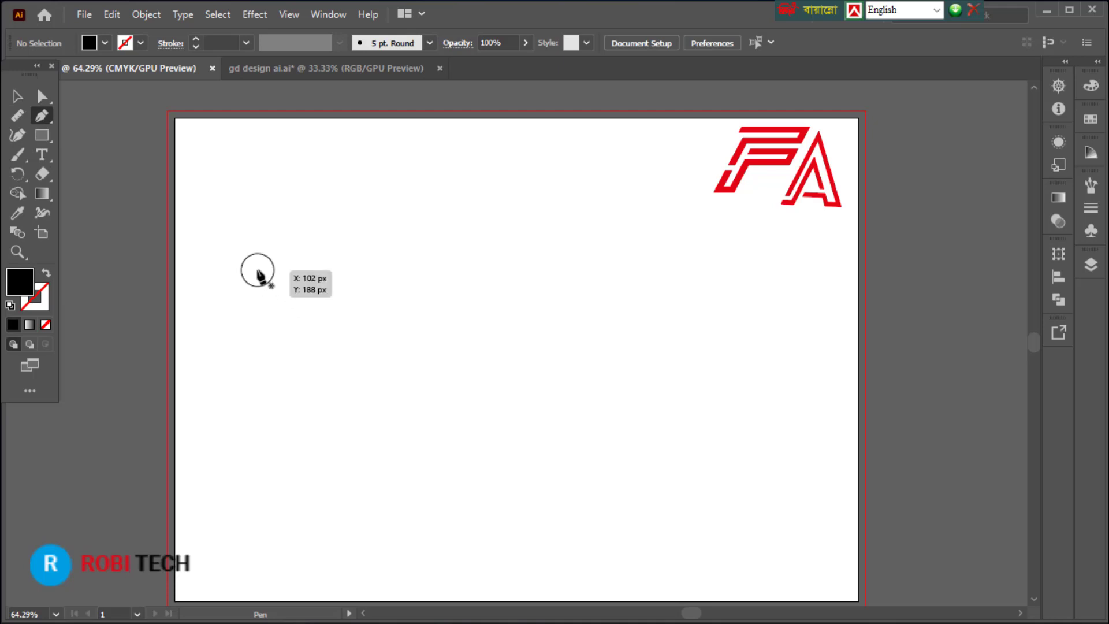
left_click_drag(257, 270, 659, 311)
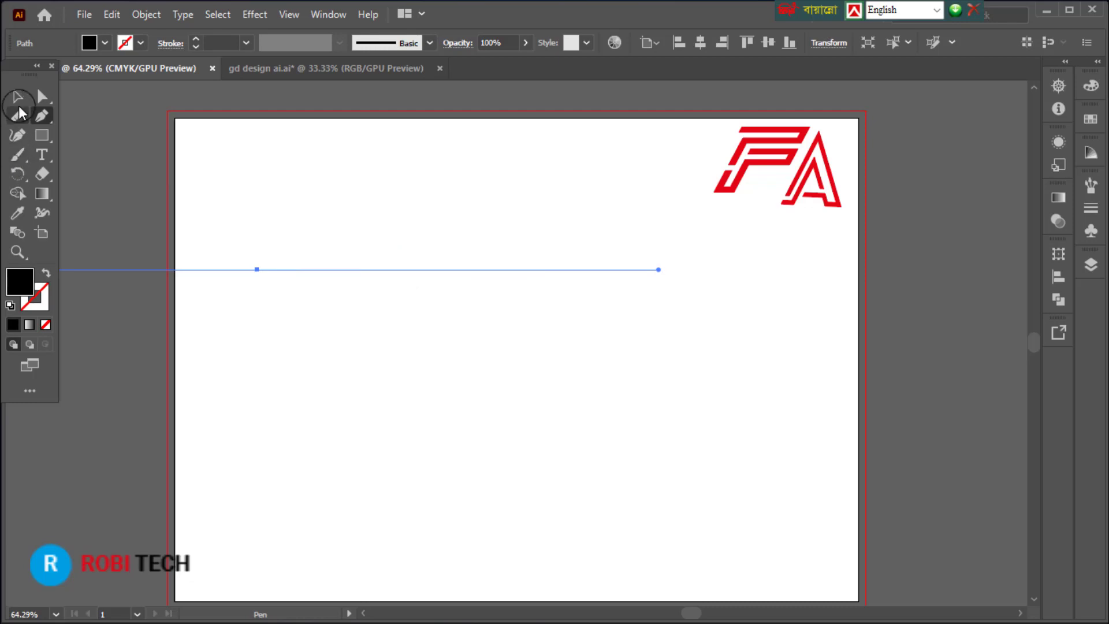
left_click(17, 96)
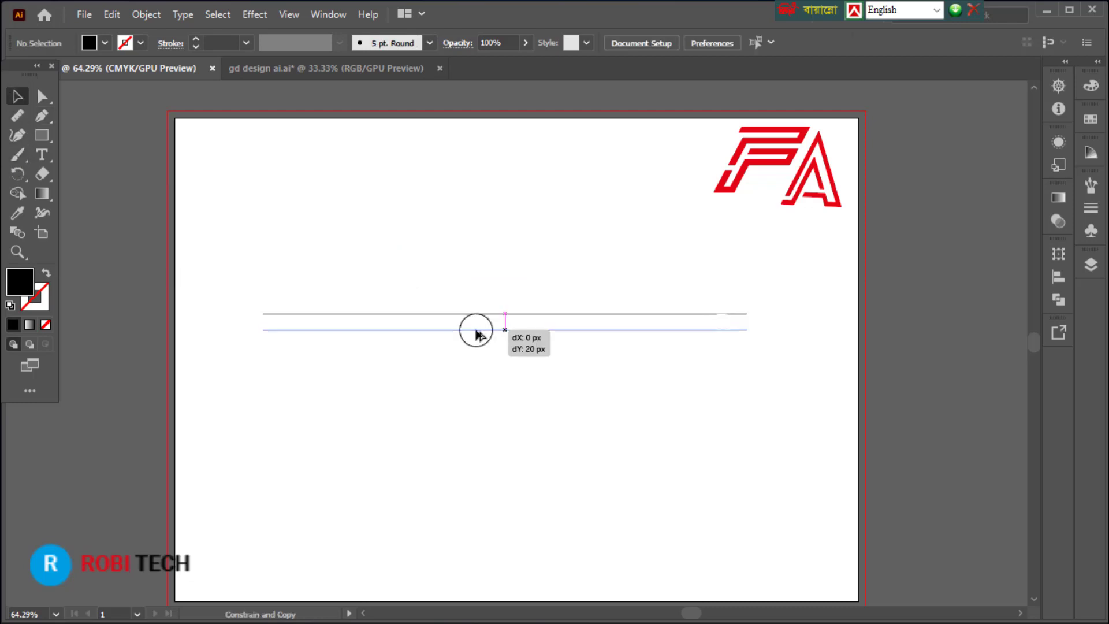
- Duplicate the line downward and repeat with Ctrl+D into evenly spaced parallel lines
left_click_drag(477, 333, 475, 336)
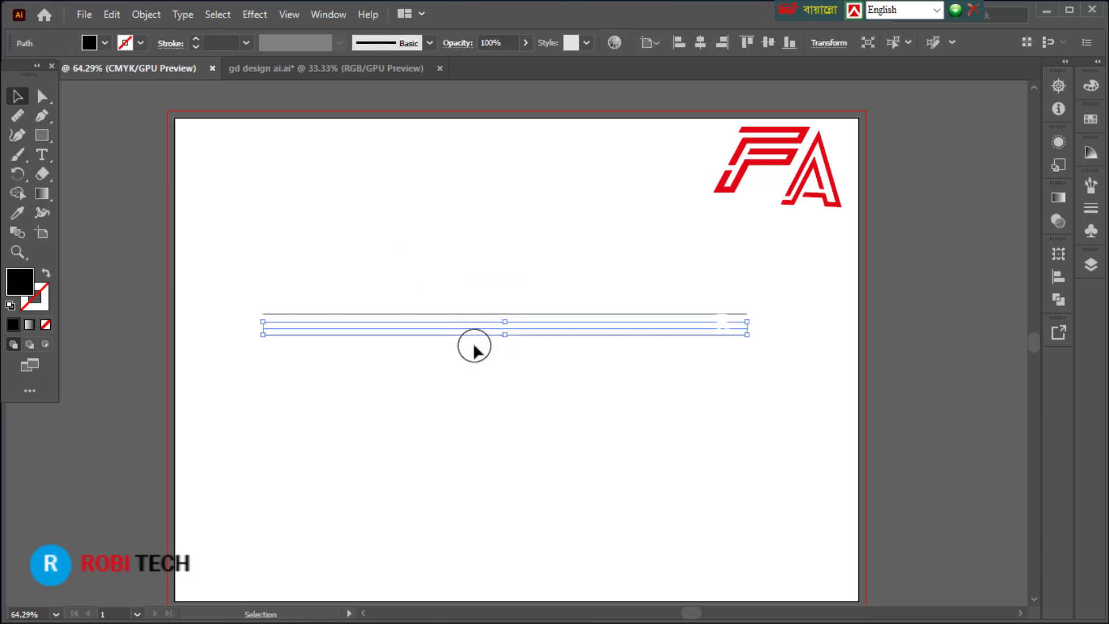
key("ctrl")
key("ctrl+d")
key("ctrl+d")
key("ctrl+d")
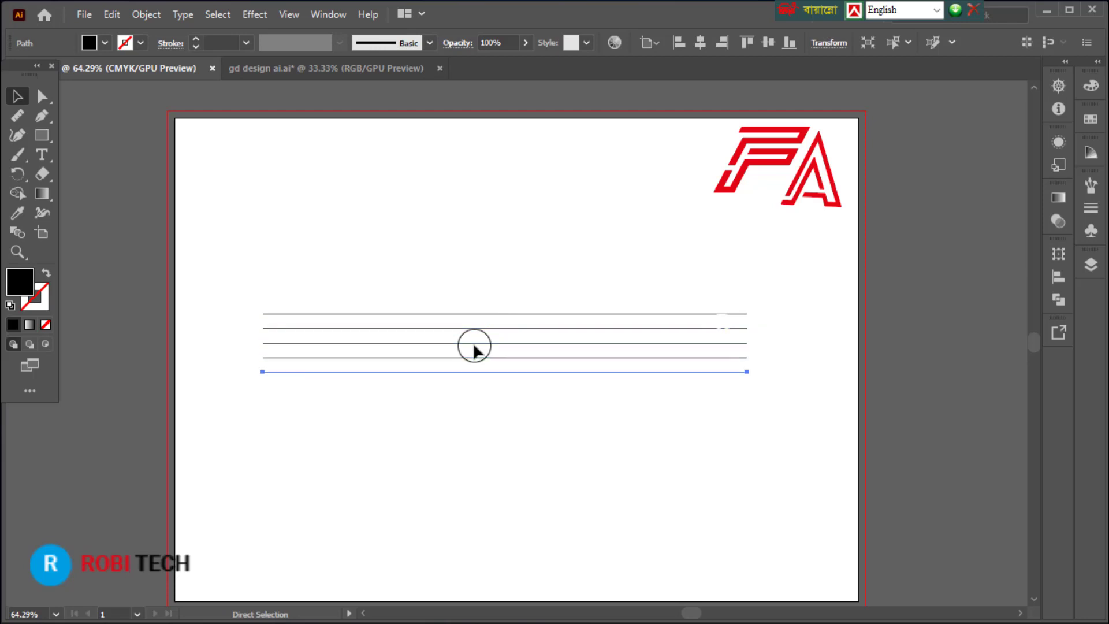
key("ctrl+d")
key("ctrl+d")
key("ctrl+d")
key("ctrl+d")
key("ctrl+d")
key("ctrl+d")
key("ctrl+d")
key("ctrl+d")
key("ctrl+d")
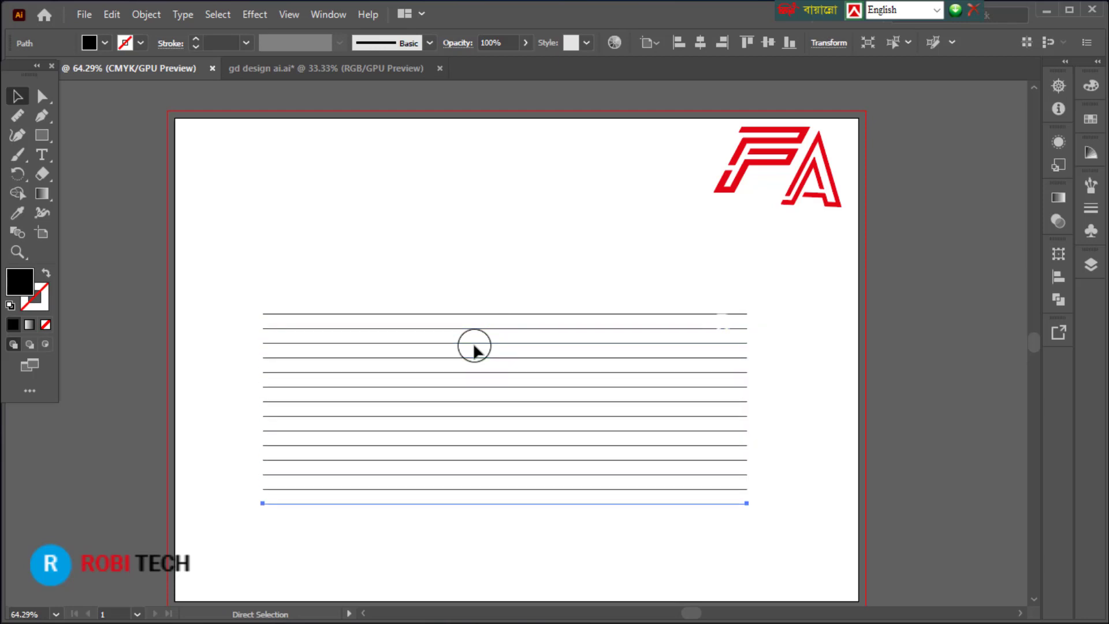
key("ctrl+d")
key("ctrl+d")
key("ctrl+d")
key("ctrl+d")
key("ctrl+d")
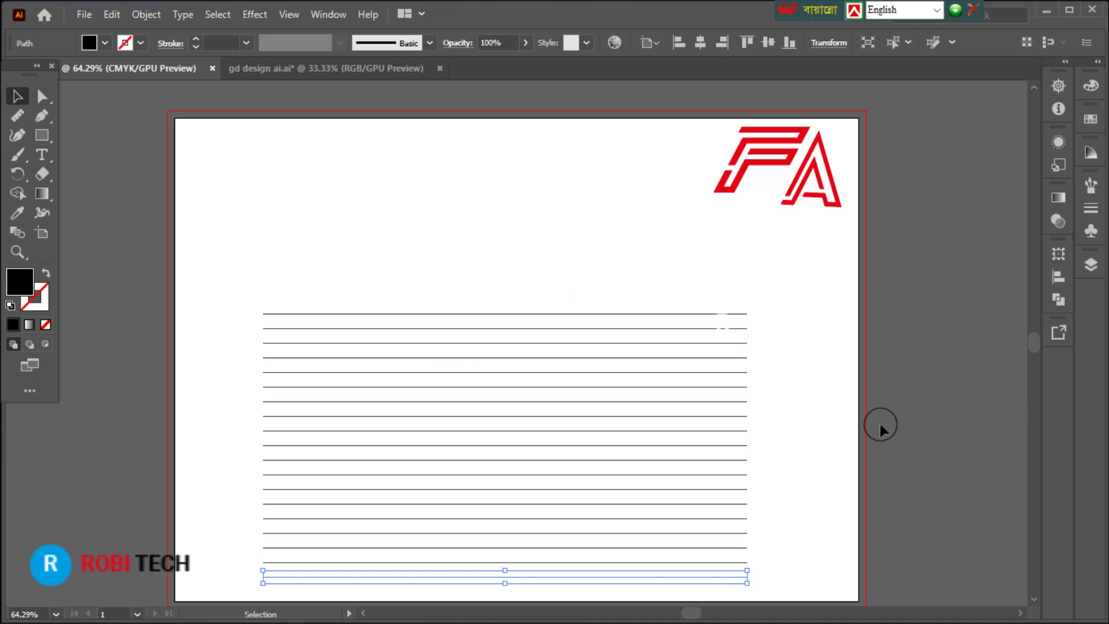
- Try moving one line up in the stack, then undo the move
left_click(843, 428)
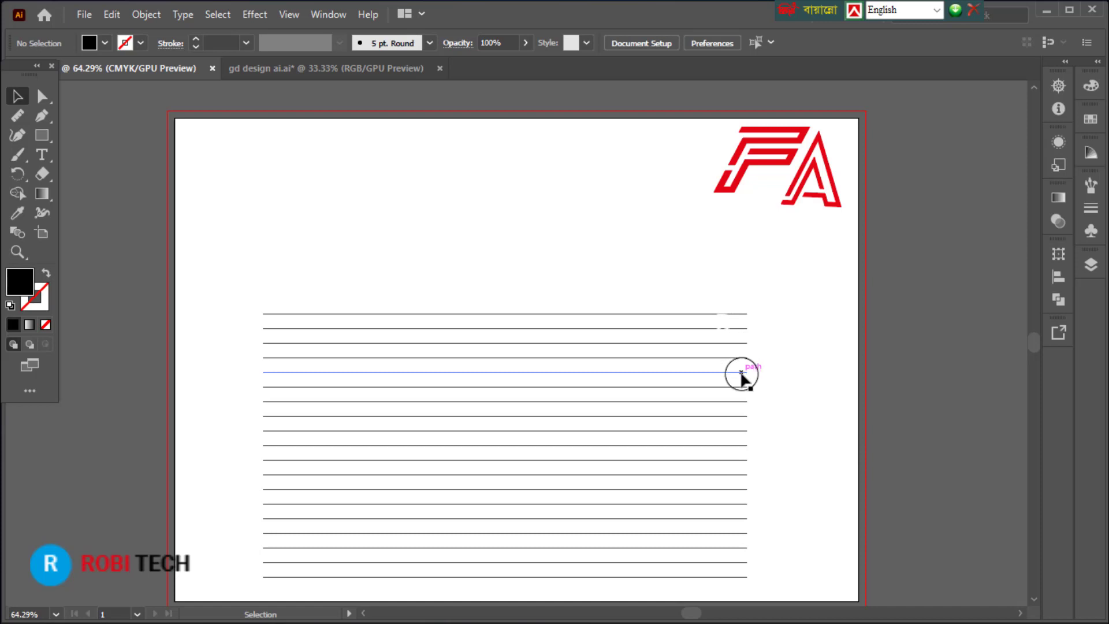
left_click_drag(738, 372, 739, 325)
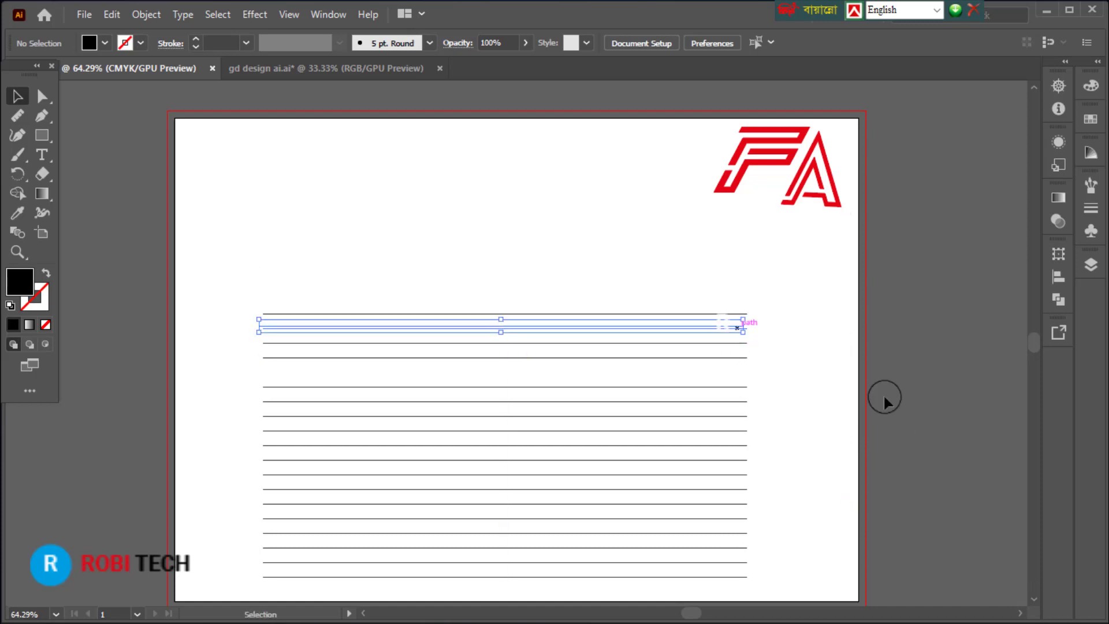
key("ctrl+z")
left_click(792, 350)
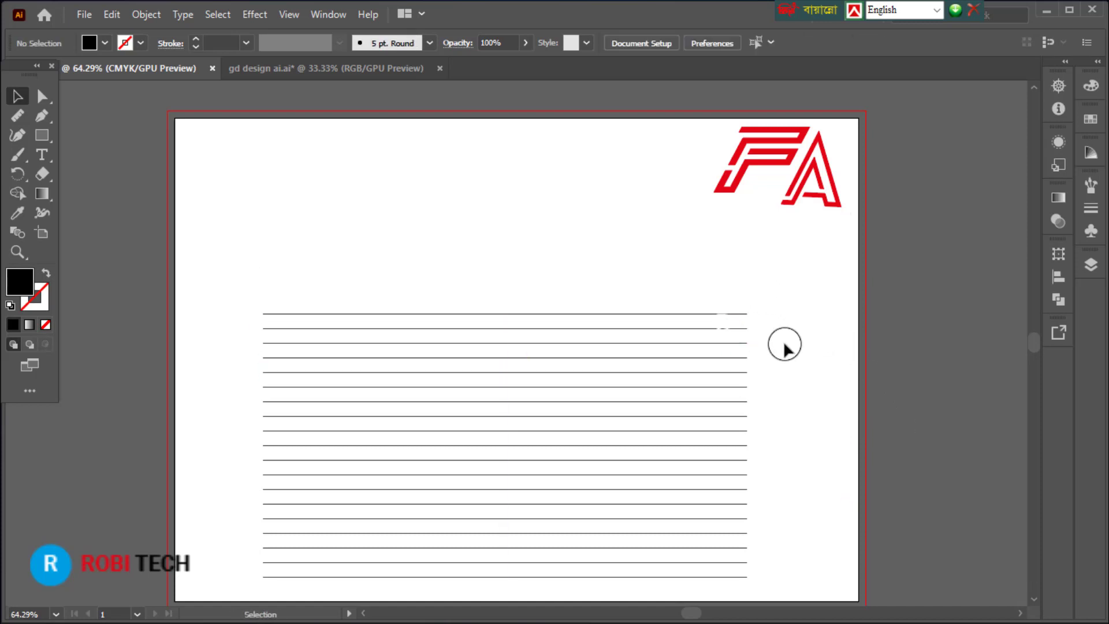
- Group the top five lines and move the group right past the artboard edge
left_click_drag(721, 282, 747, 350)
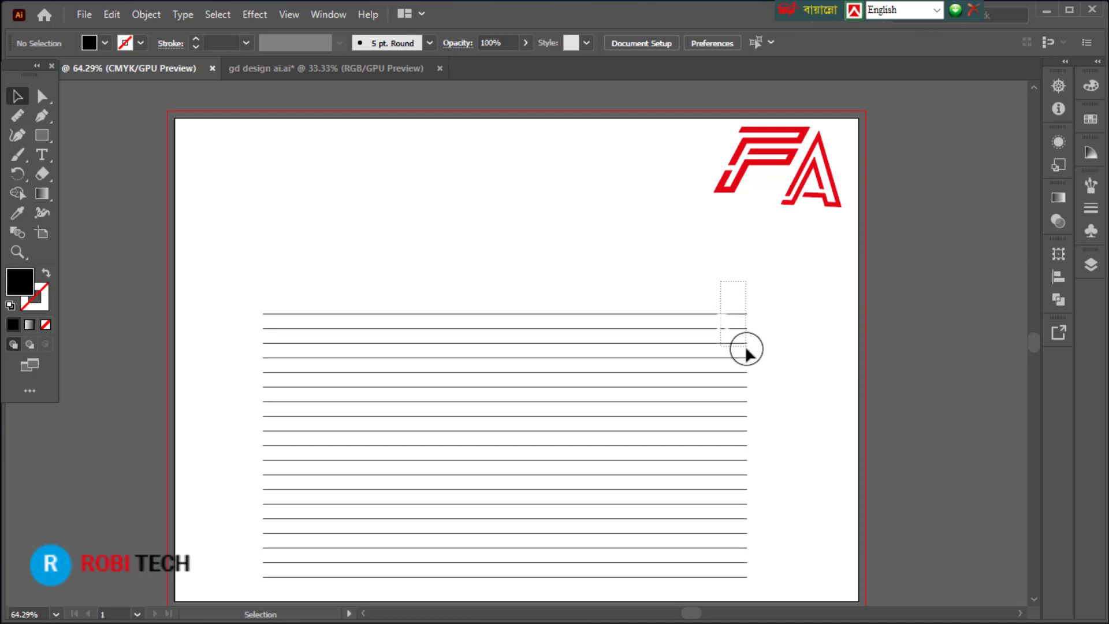
left_click_drag(746, 349, 749, 373)
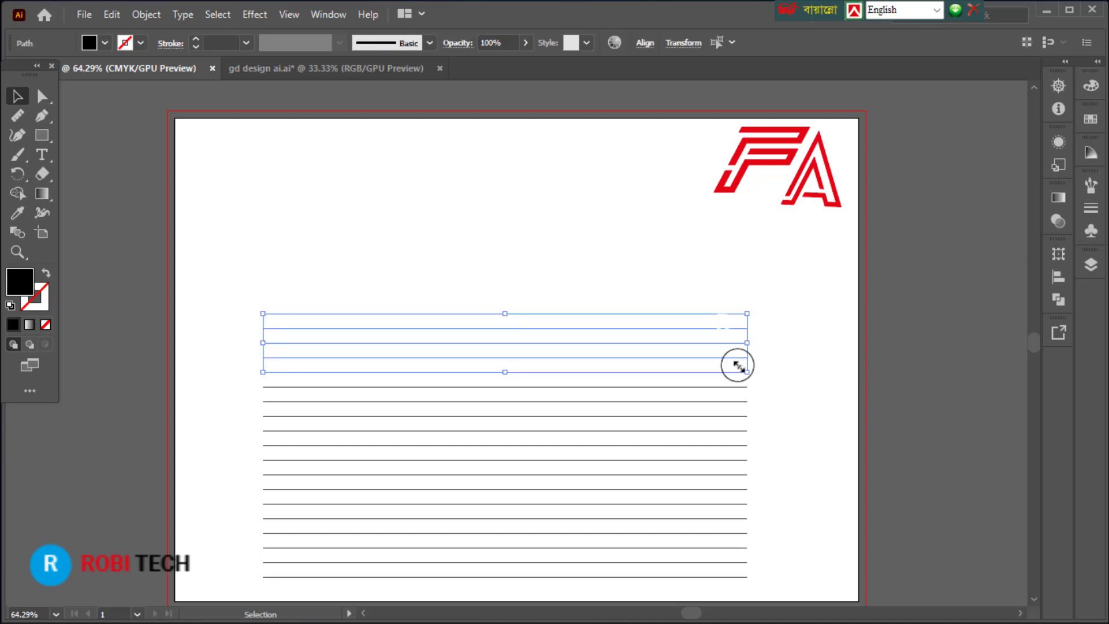
right_click(706, 341)
left_click(780, 382)
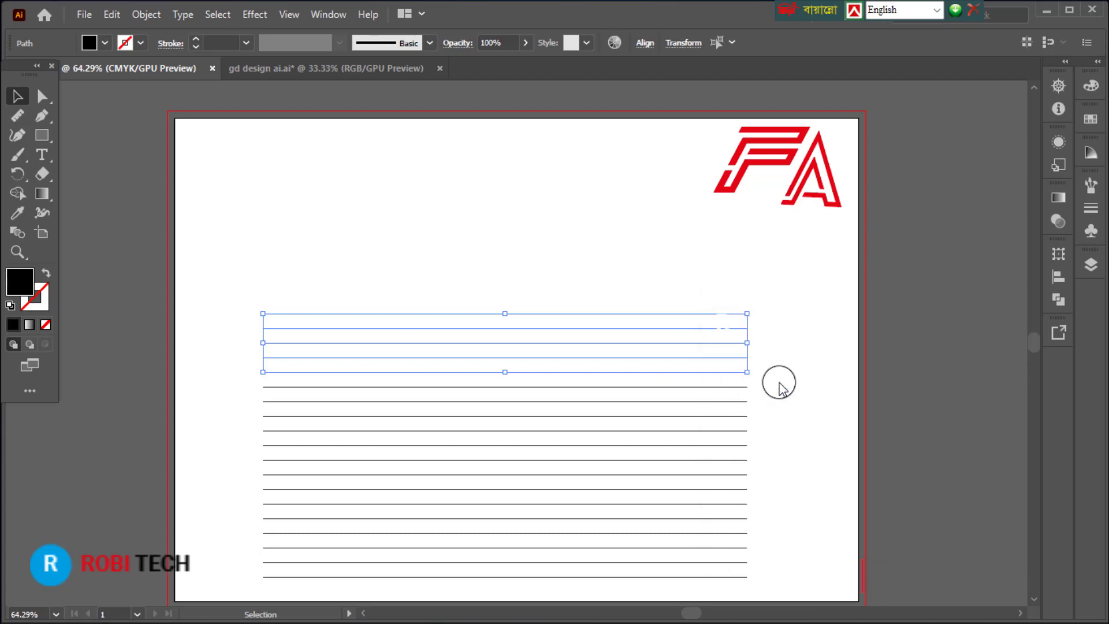
left_click_drag(668, 346, 907, 258)
left_click(697, 395)
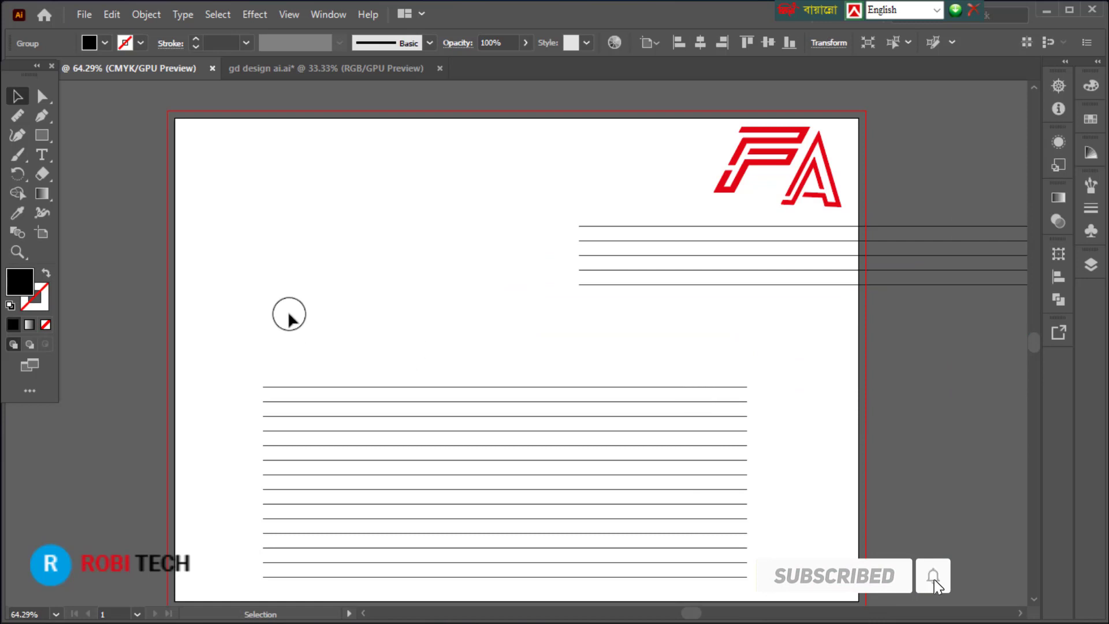
- Group the remaining lower lines and move the block up and to the left
left_click_drag(286, 314, 478, 574)
right_click(487, 467)
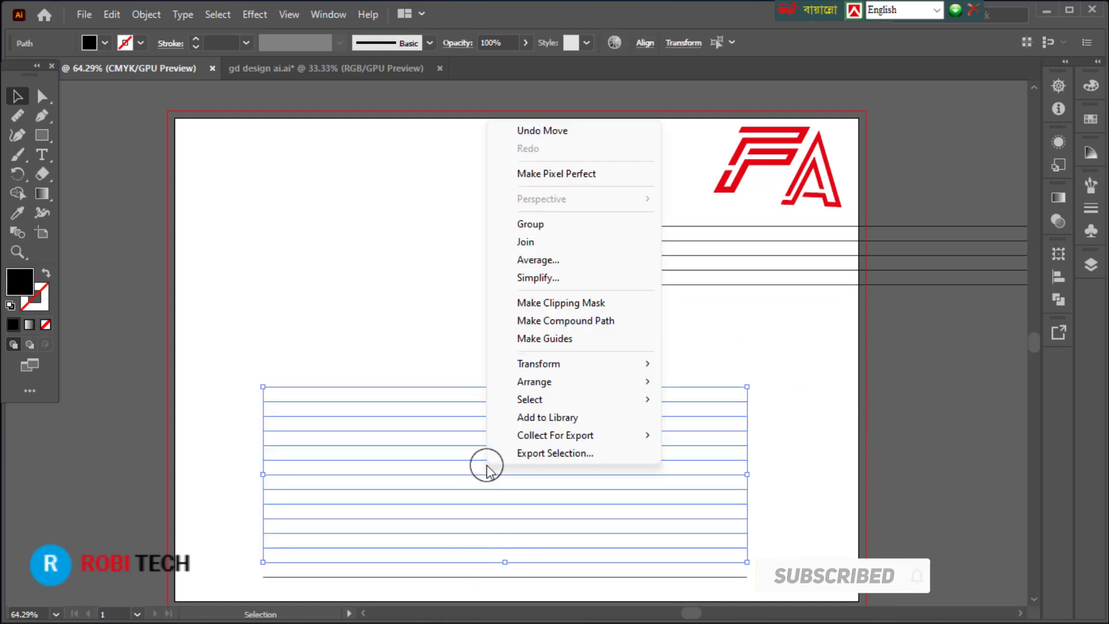
left_click(553, 227)
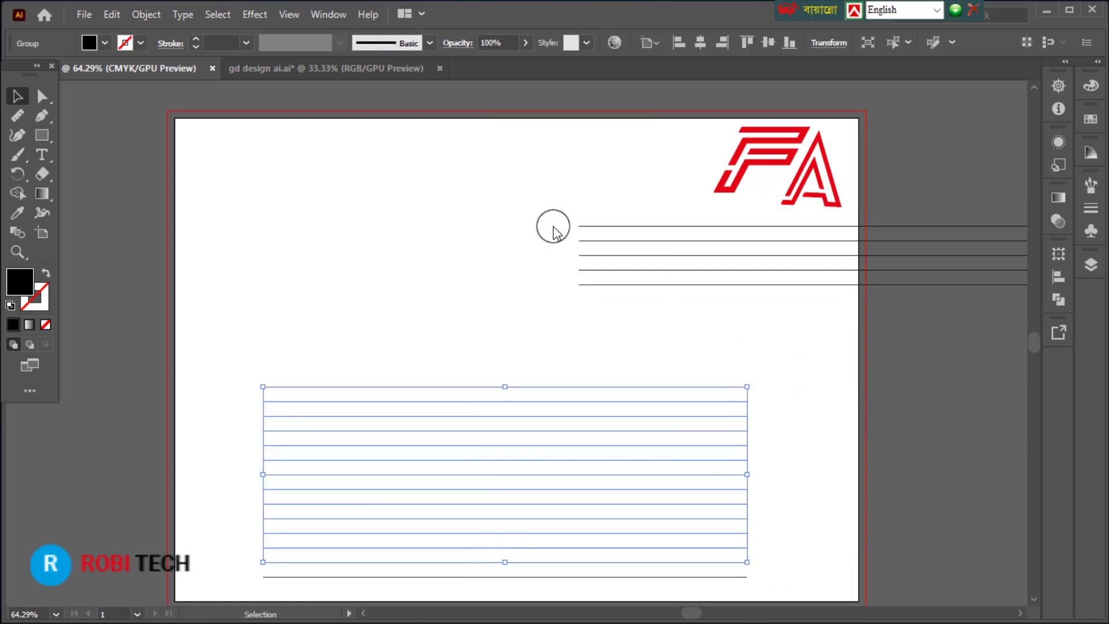
left_click_drag(484, 446, 410, 344)
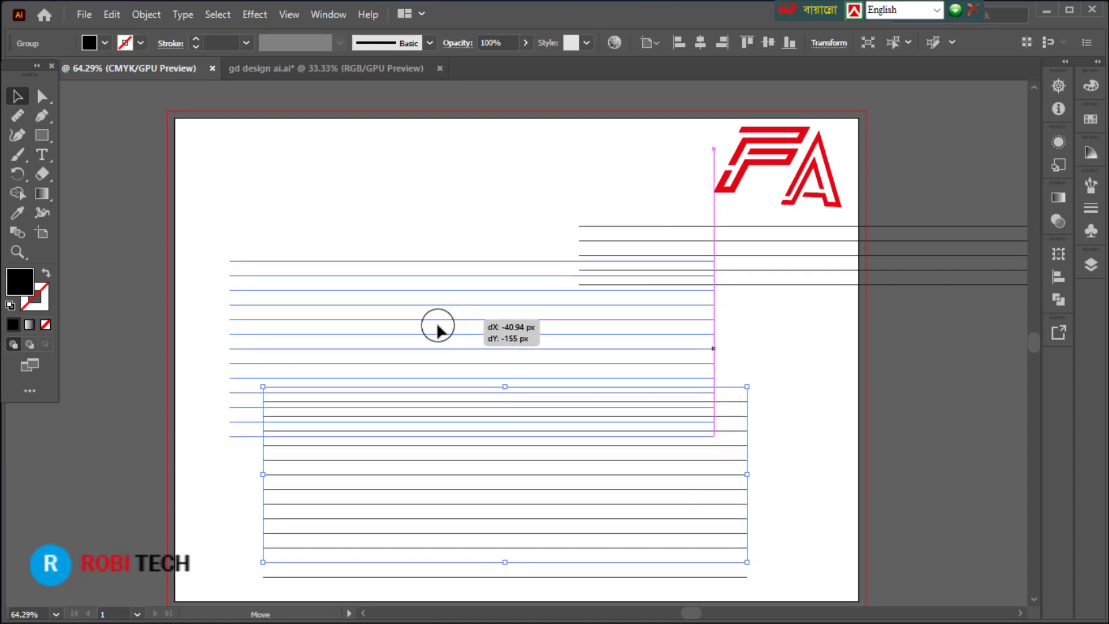
left_click(732, 412)
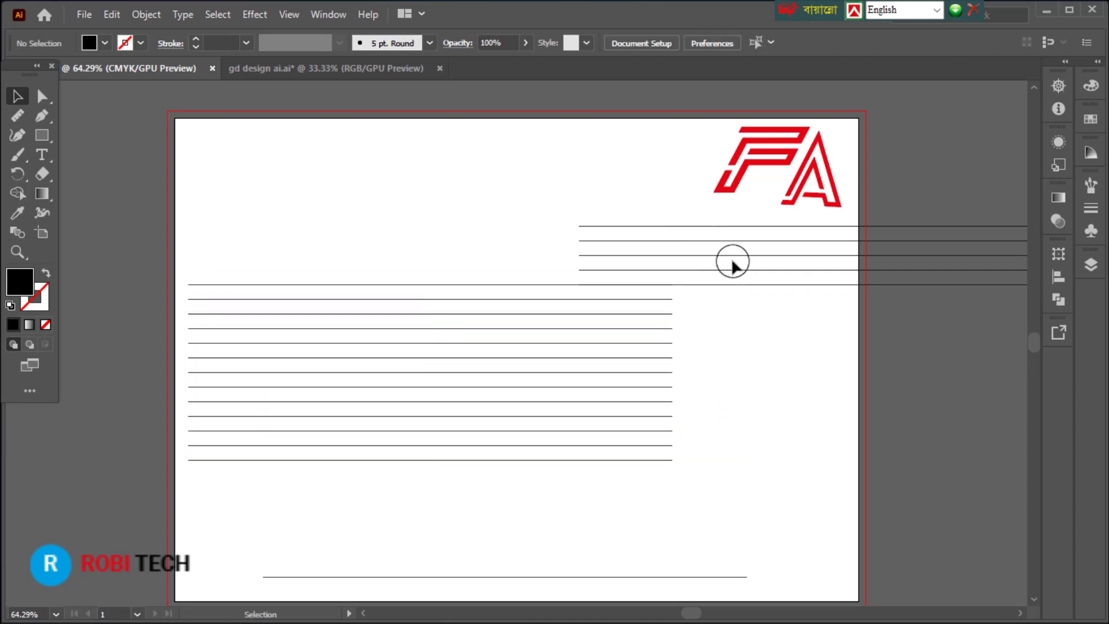
- Lower the five-line group, delete the stray bottom line, and nudge the block right
left_click_drag(781, 271, 978, 344)
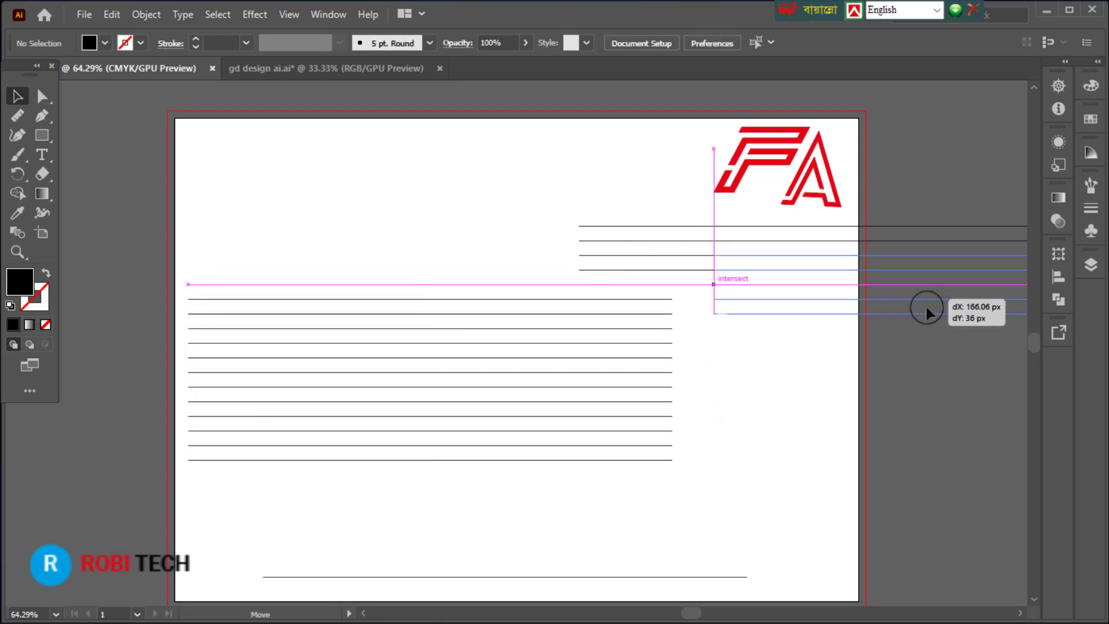
left_click(434, 334)
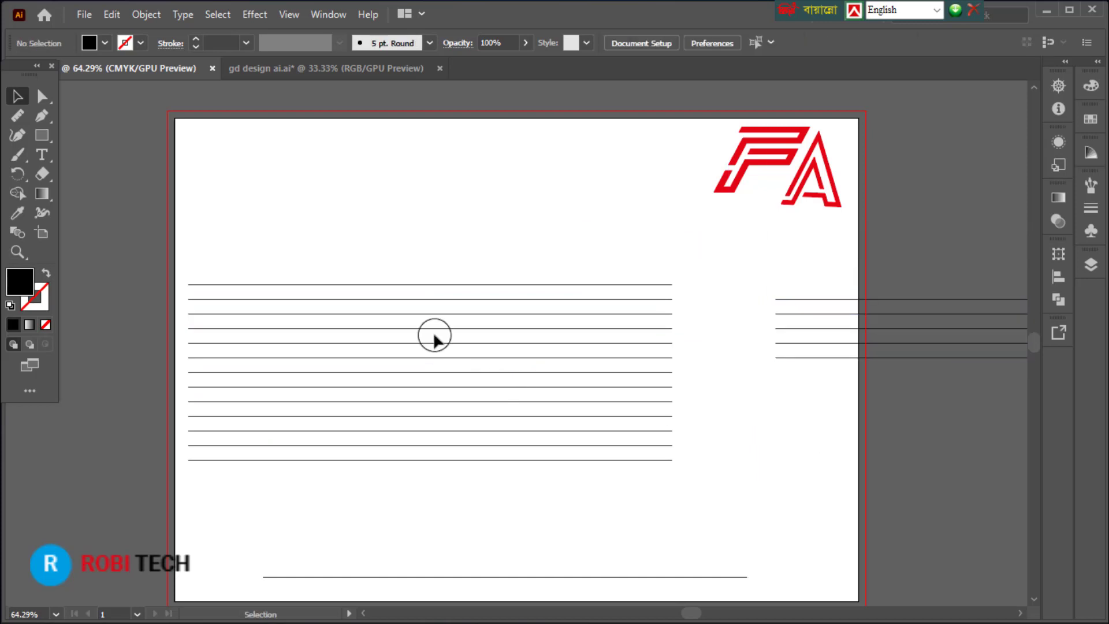
left_click(495, 313)
left_click(478, 577)
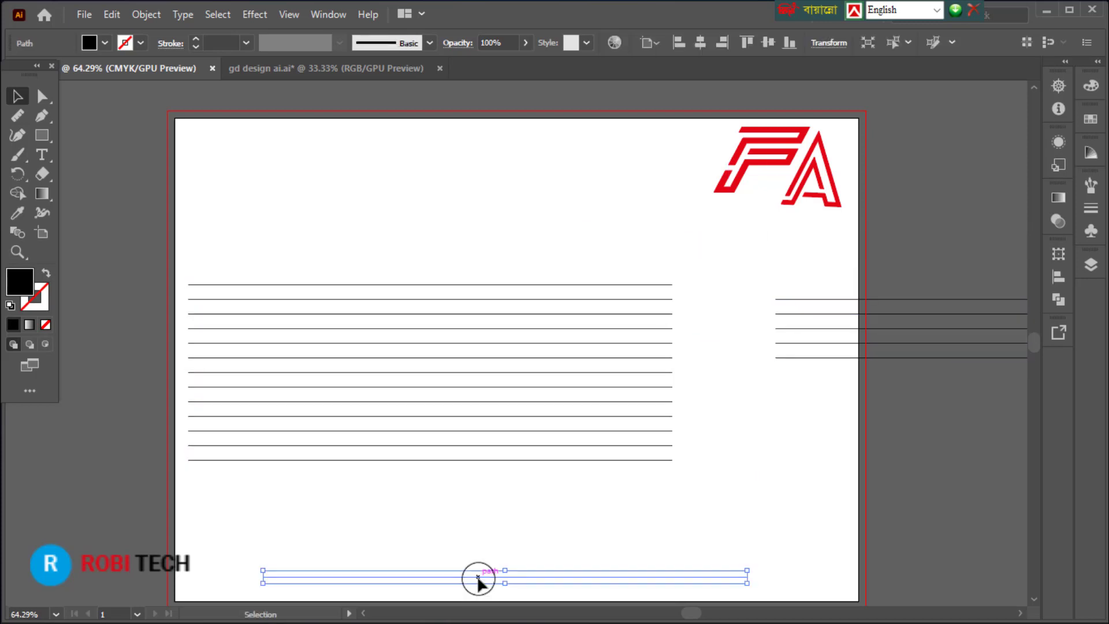
key("Delete")
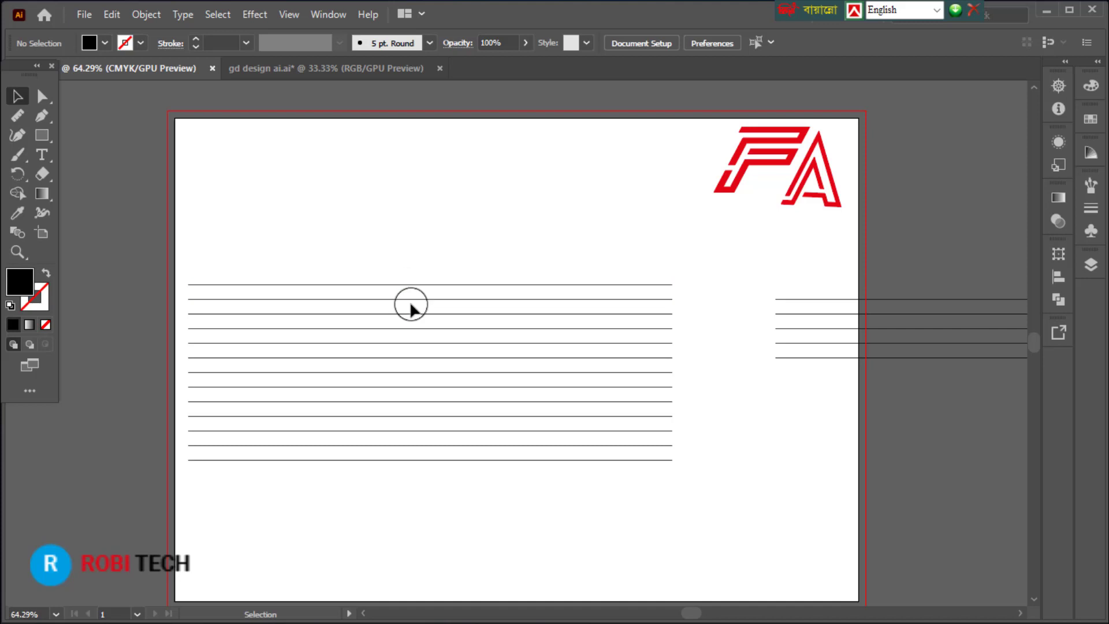
left_click_drag(337, 245, 458, 465)
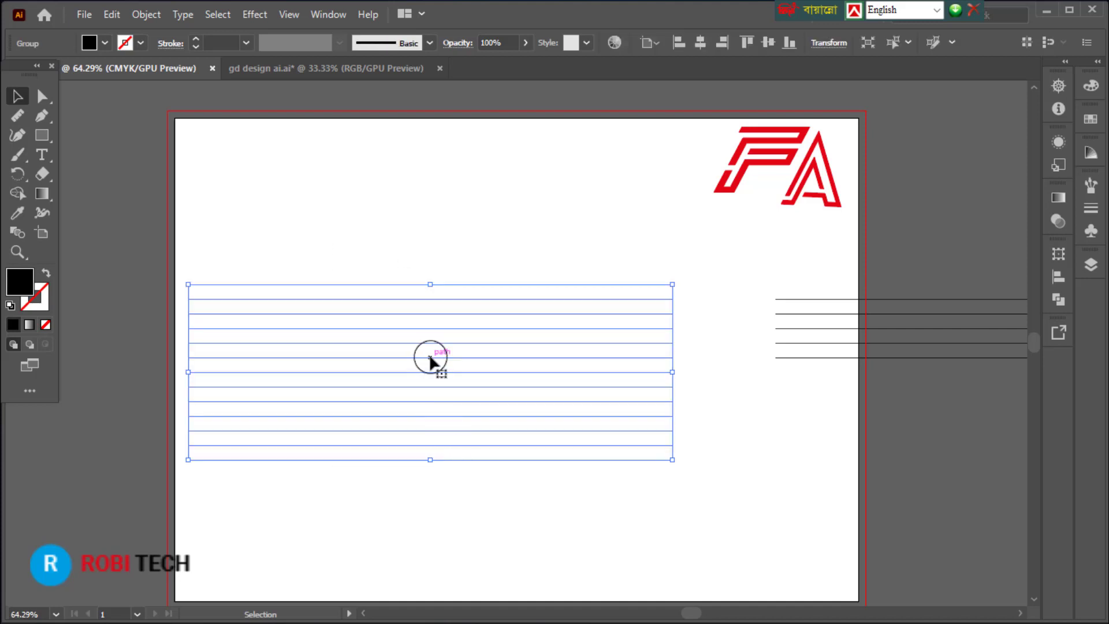
left_click_drag(431, 358, 488, 353)
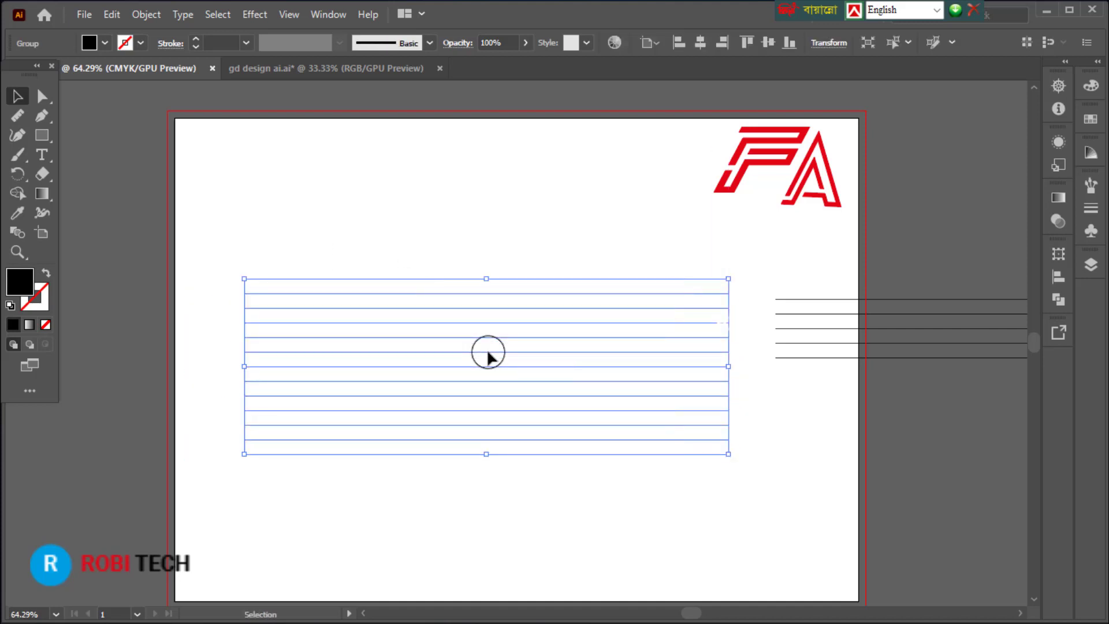
- Make a reflected copy of the vertical line group at a 45° angle
right_click(488, 353)
mouse_move(573, 251)
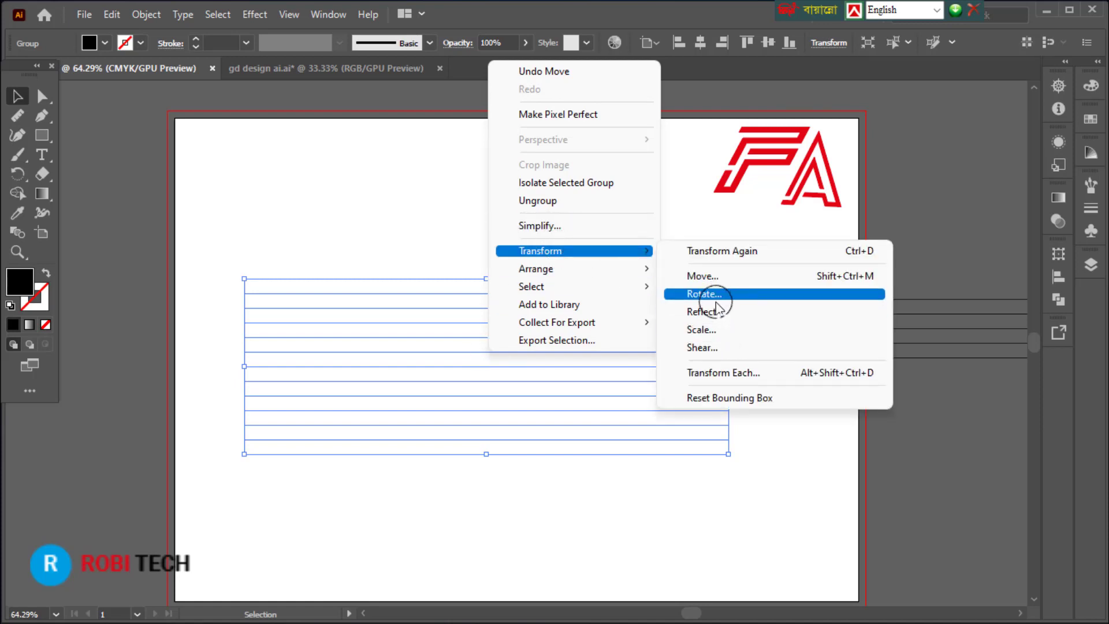
left_click(710, 312)
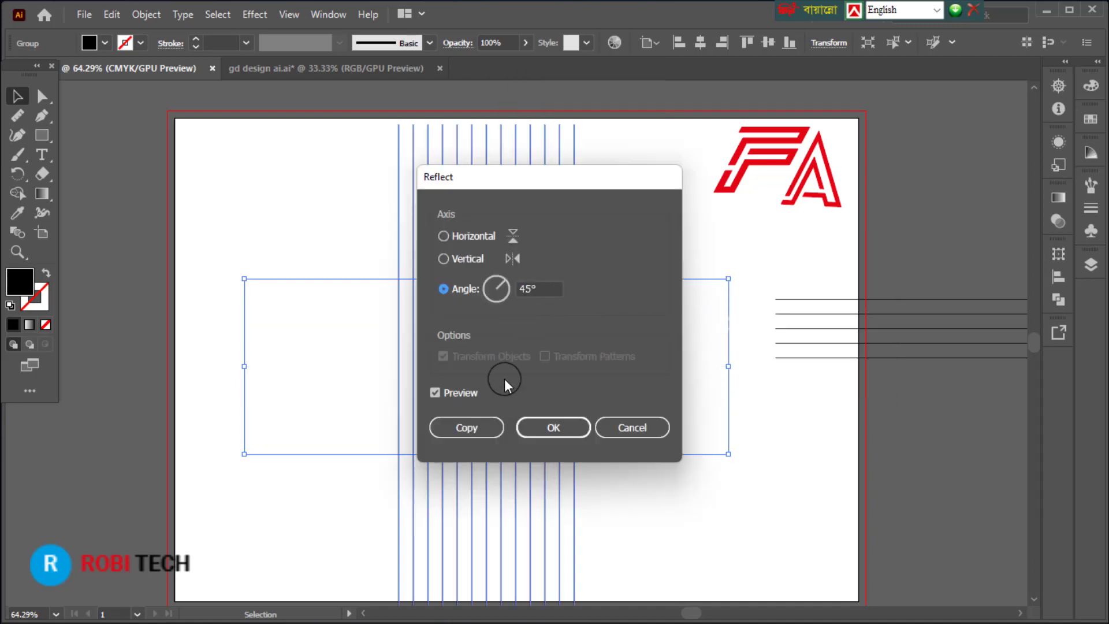
left_click(485, 427)
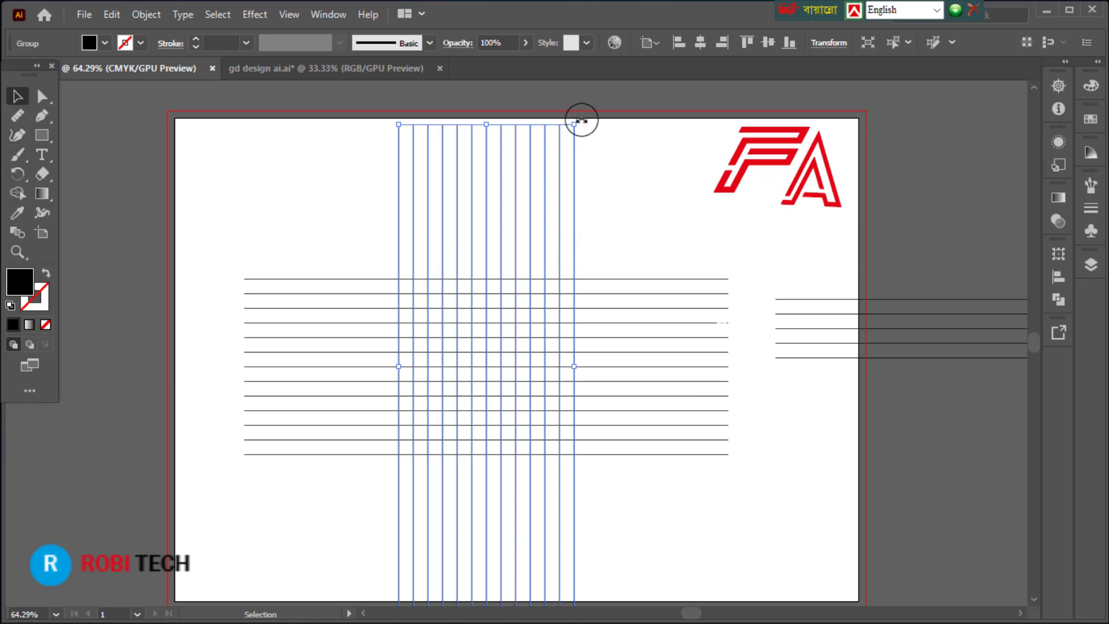
- Tilt the original lines about 30° clockwise and move them up and left
left_click_drag(581, 120, 645, 238)
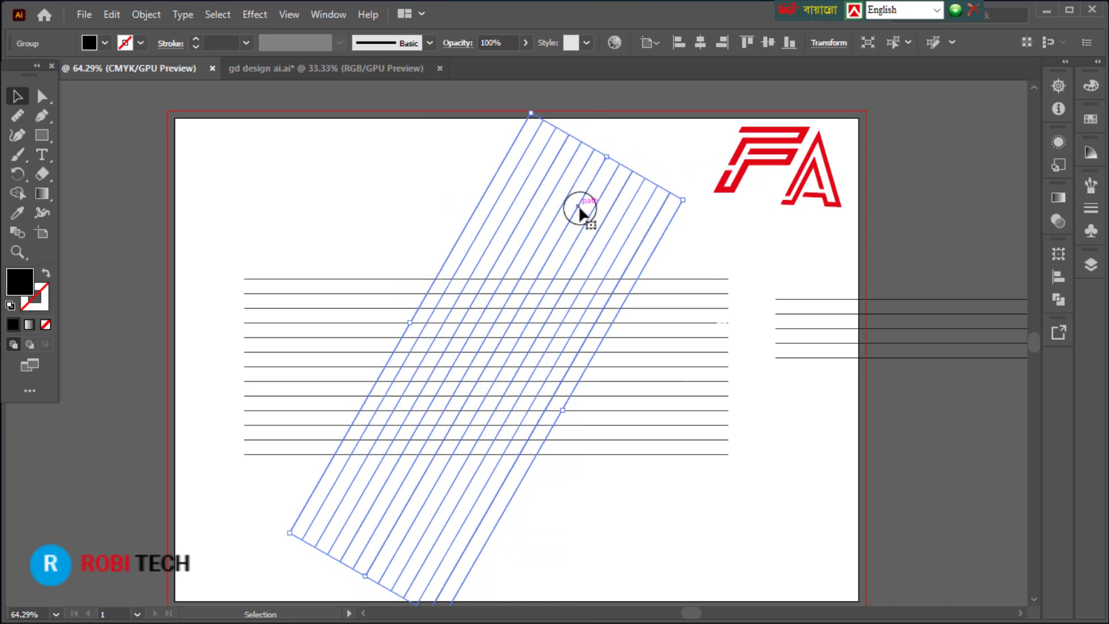
left_click_drag(589, 215, 562, 191)
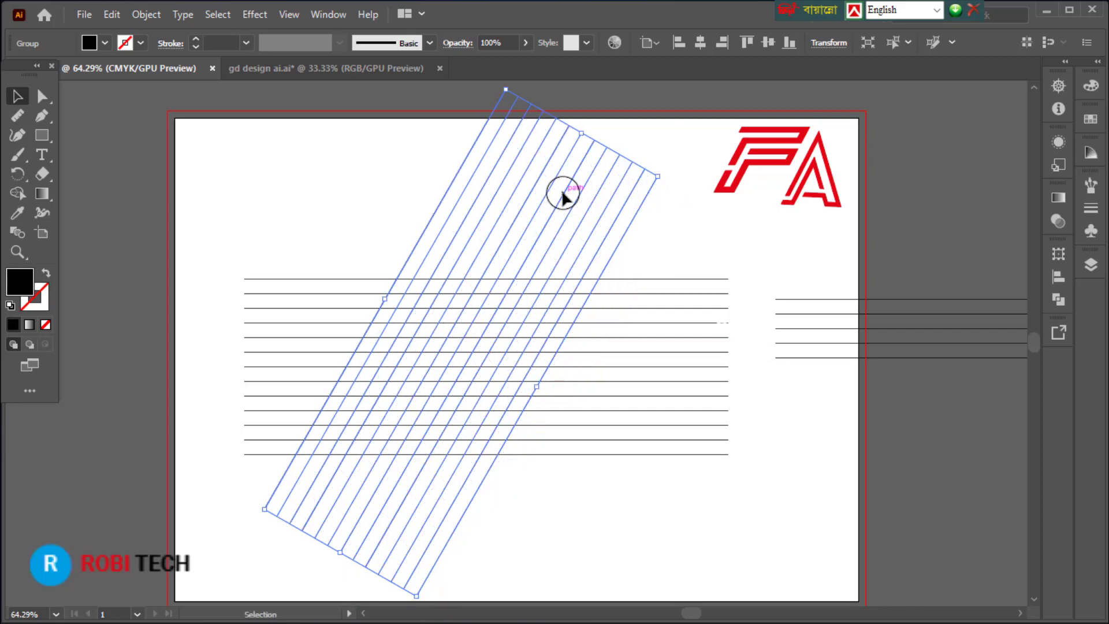
left_click(662, 548)
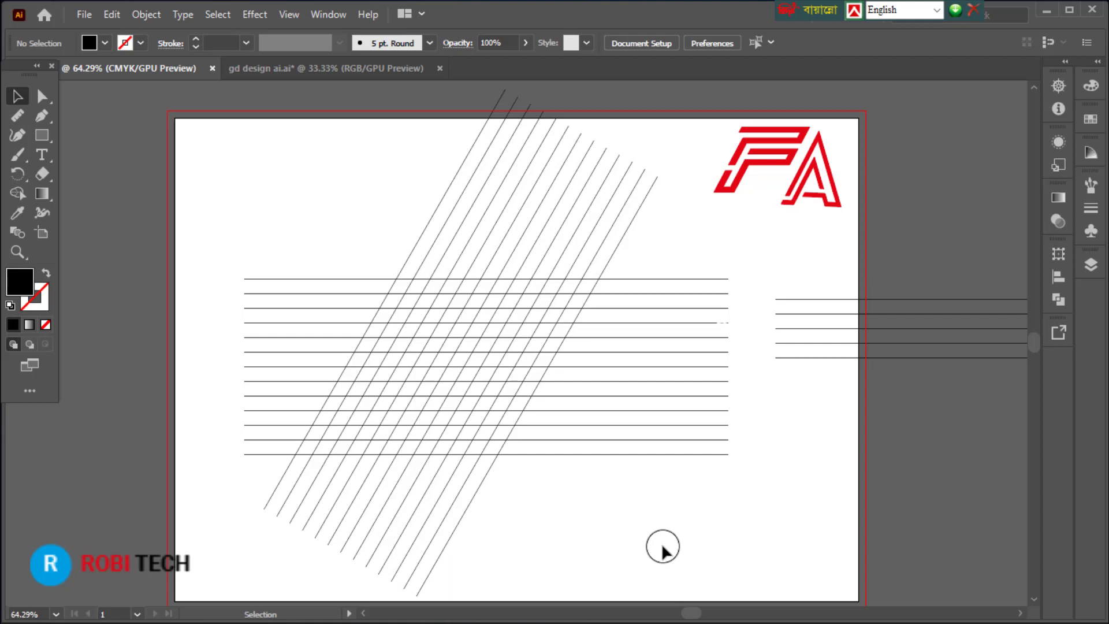
- Select all crossing lines and merge grid cells into the F's upper stroke with Shape Builder
left_click_drag(281, 159, 673, 507)
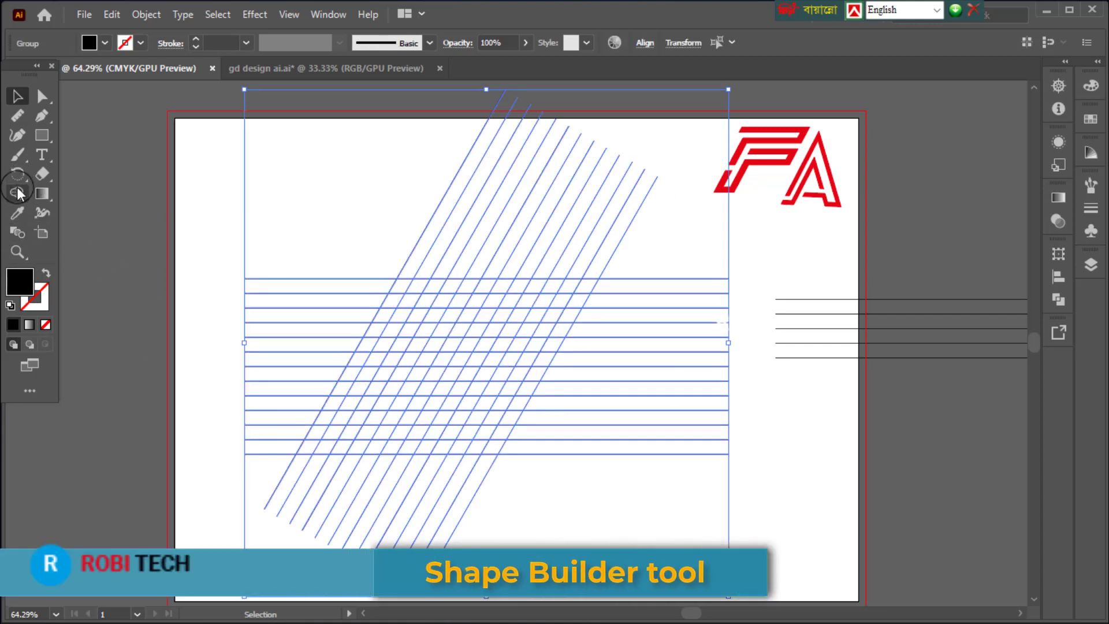
left_click(17, 192)
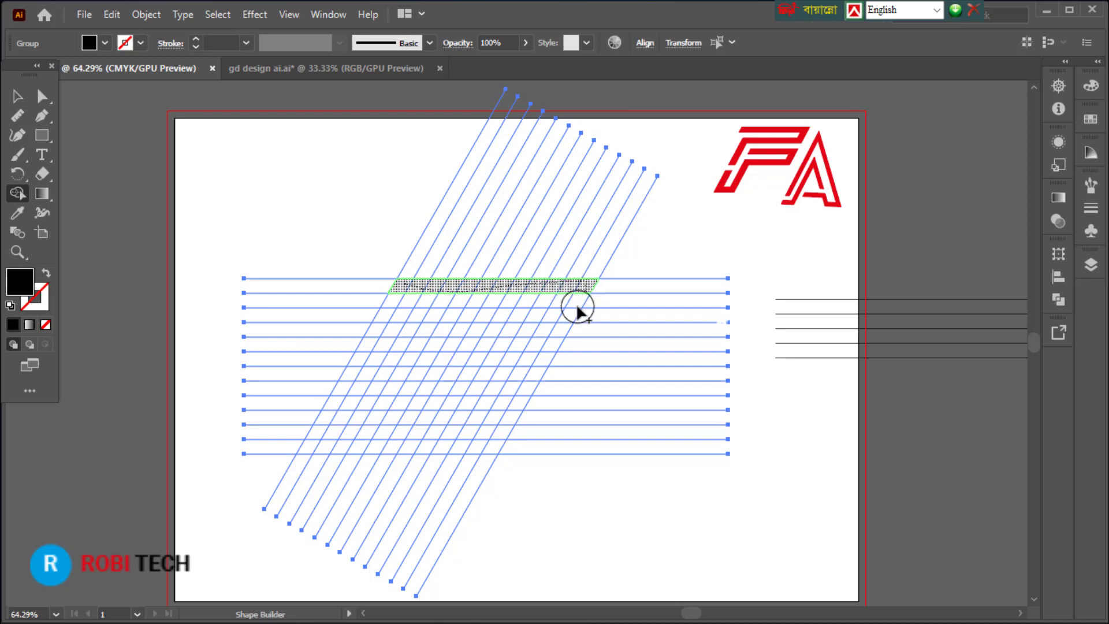
left_click_drag(577, 308, 536, 318)
left_click_drag(437, 319, 406, 317)
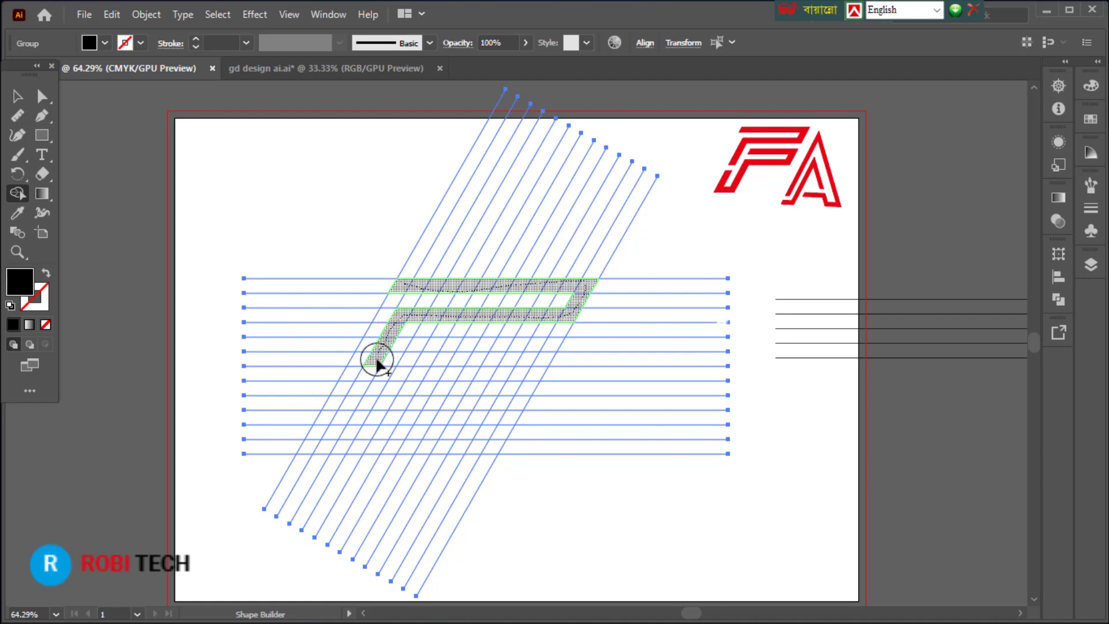
left_click_drag(377, 364, 376, 363)
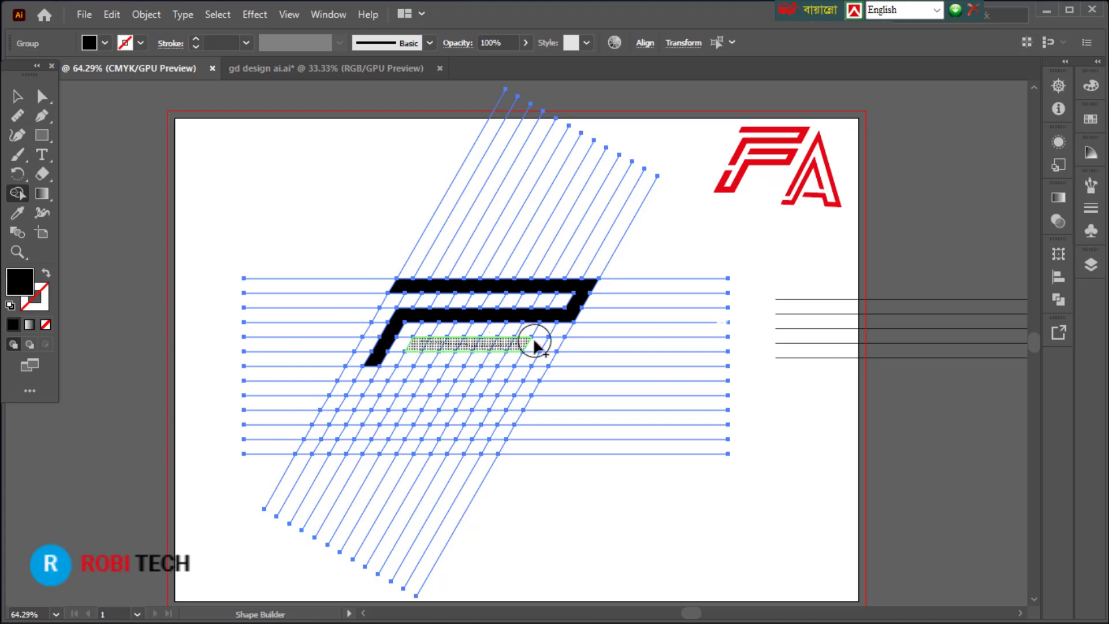
- Merge further cells into the F's middle bar and lower stem
left_click_drag(550, 340, 554, 340)
left_click_drag(553, 341, 554, 347)
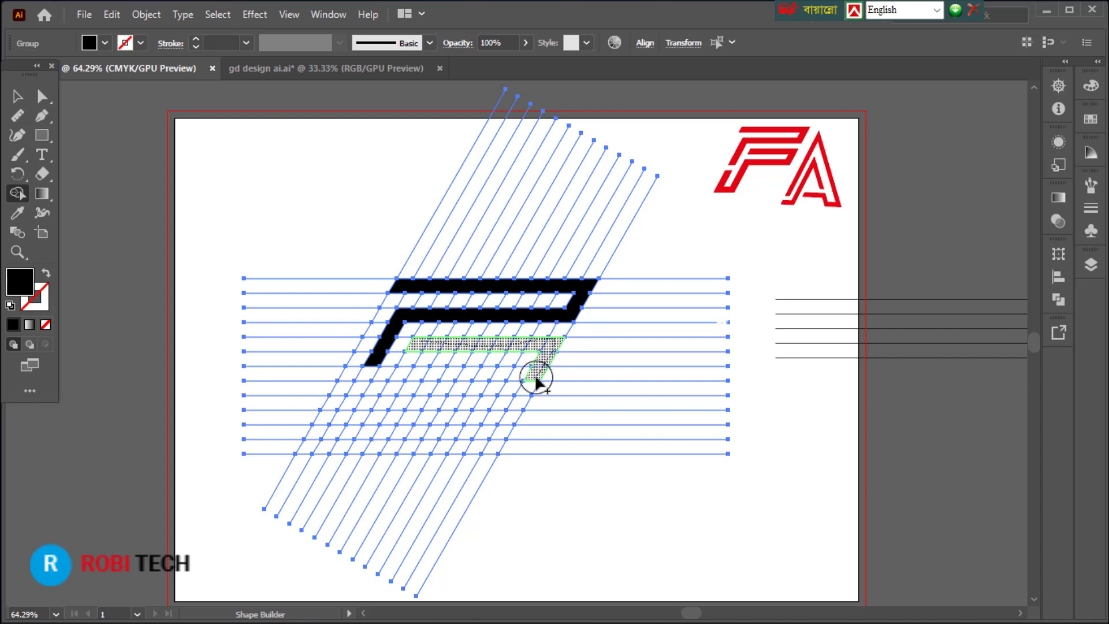
left_click_drag(473, 377, 432, 379)
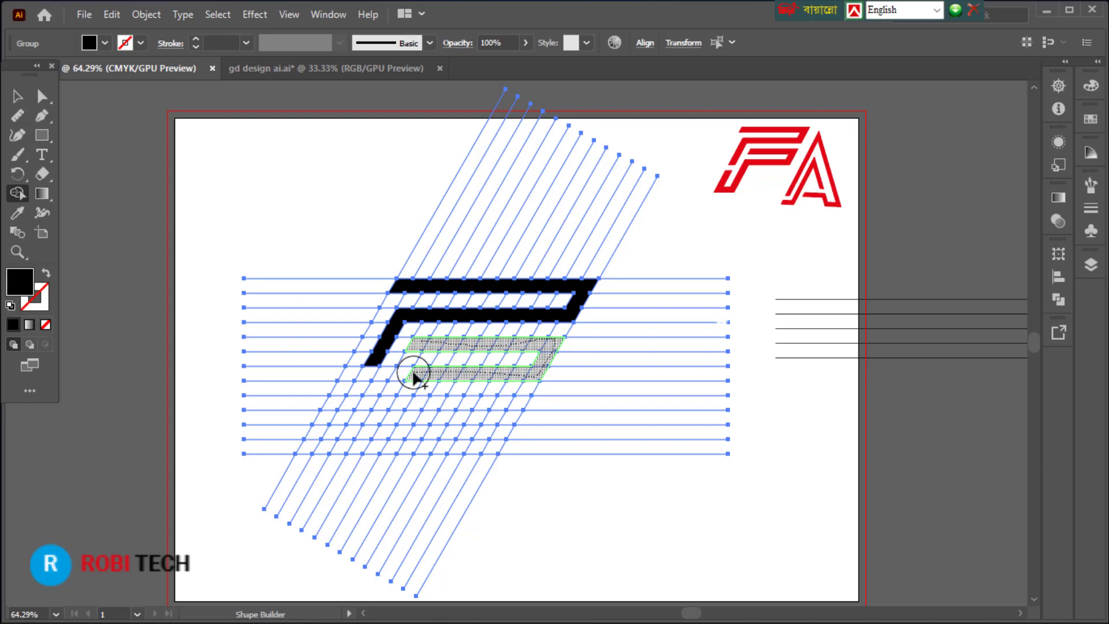
left_click_drag(414, 376, 413, 377)
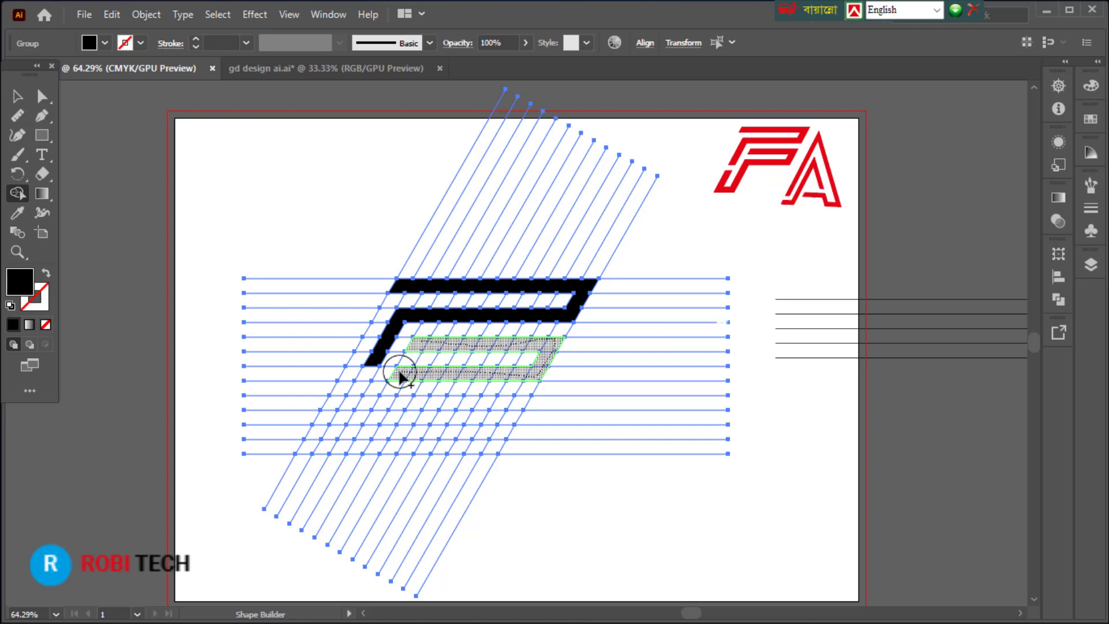
mouse_move(378, 411)
left_mouse_down()
mouse_move(359, 455)
mouse_move(332, 432)
left_mouse_up()
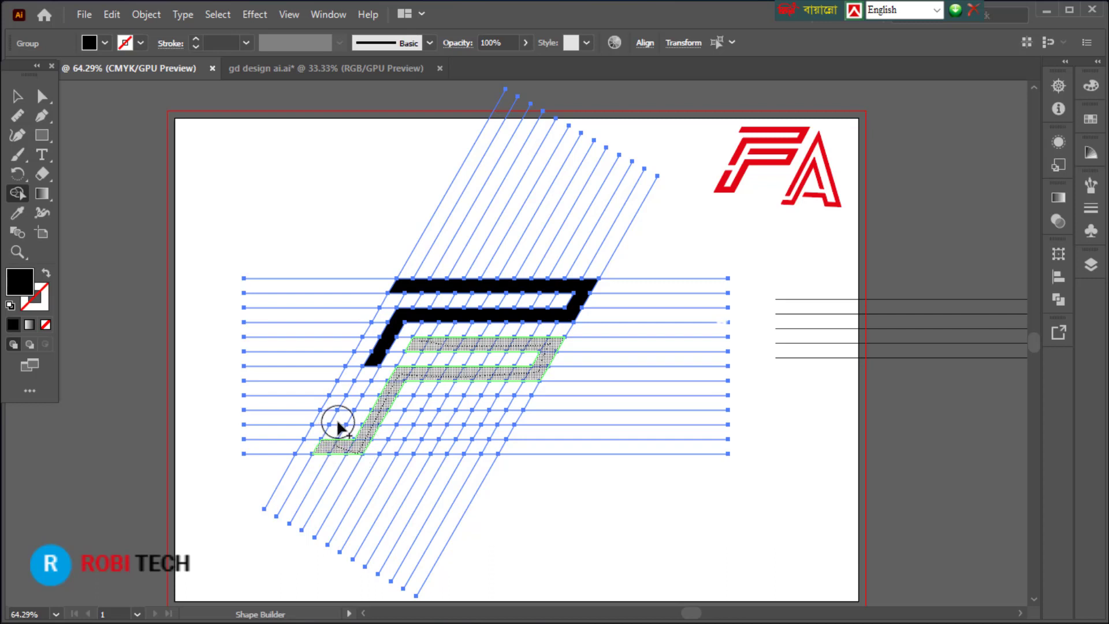
left_click_drag(346, 410, 360, 389)
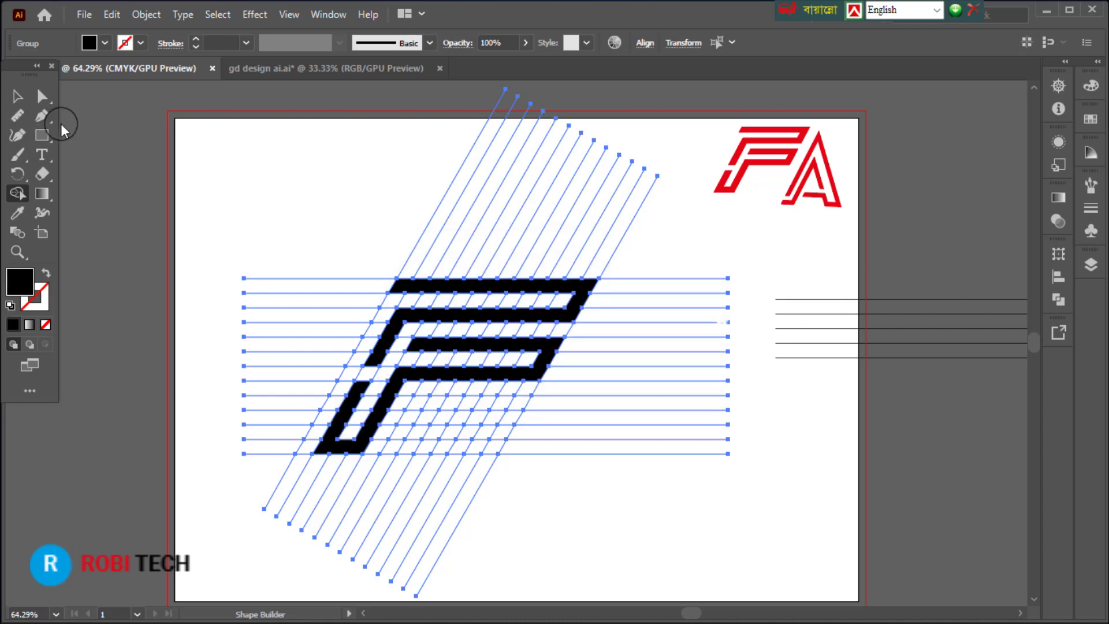
- Ungroup the grid lines and the F letter pieces
left_click(18, 97)
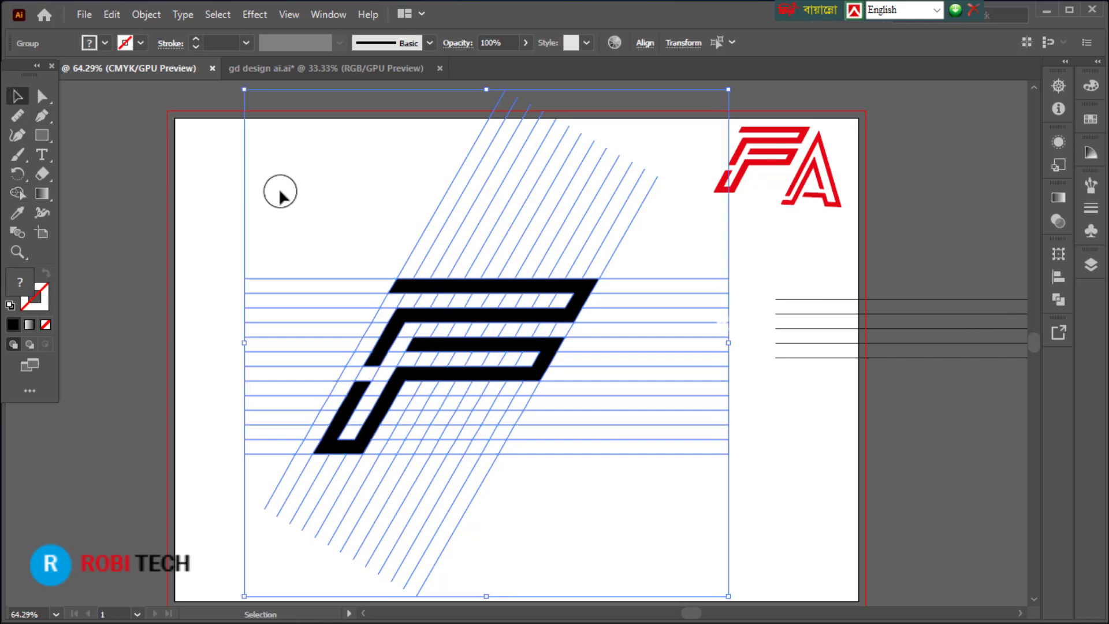
left_click_drag(326, 177, 590, 479)
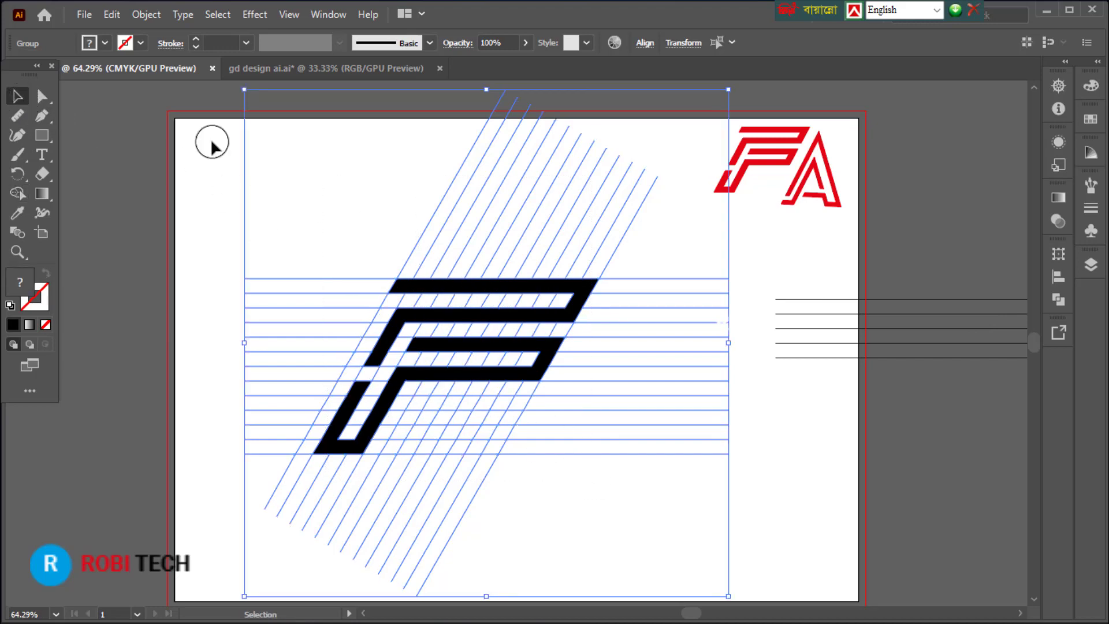
right_click(457, 321)
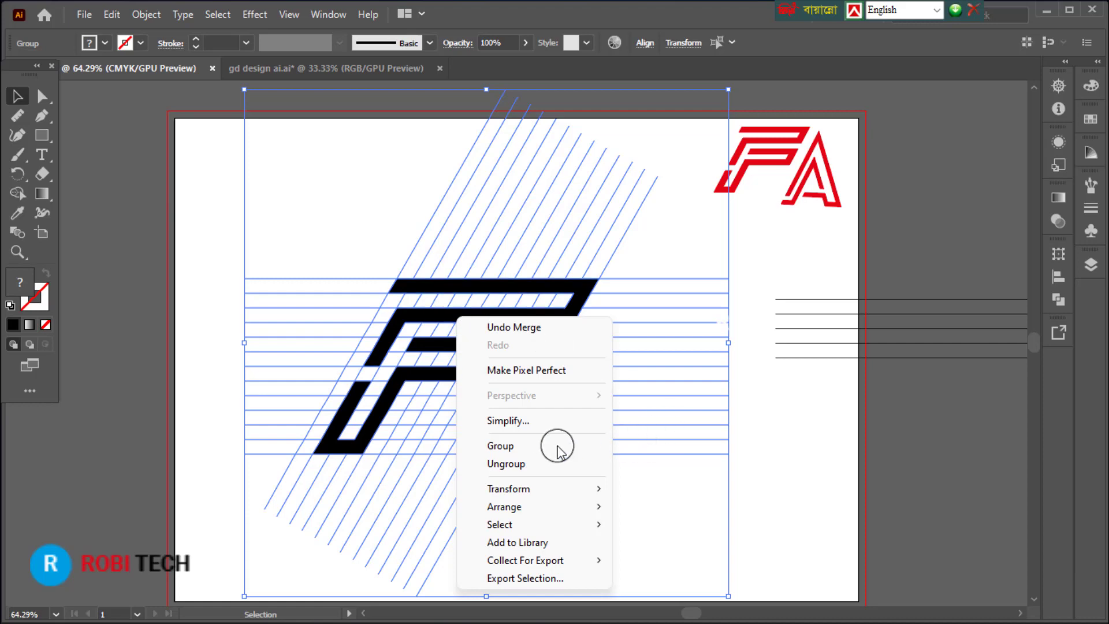
left_click(530, 462)
left_click(844, 496)
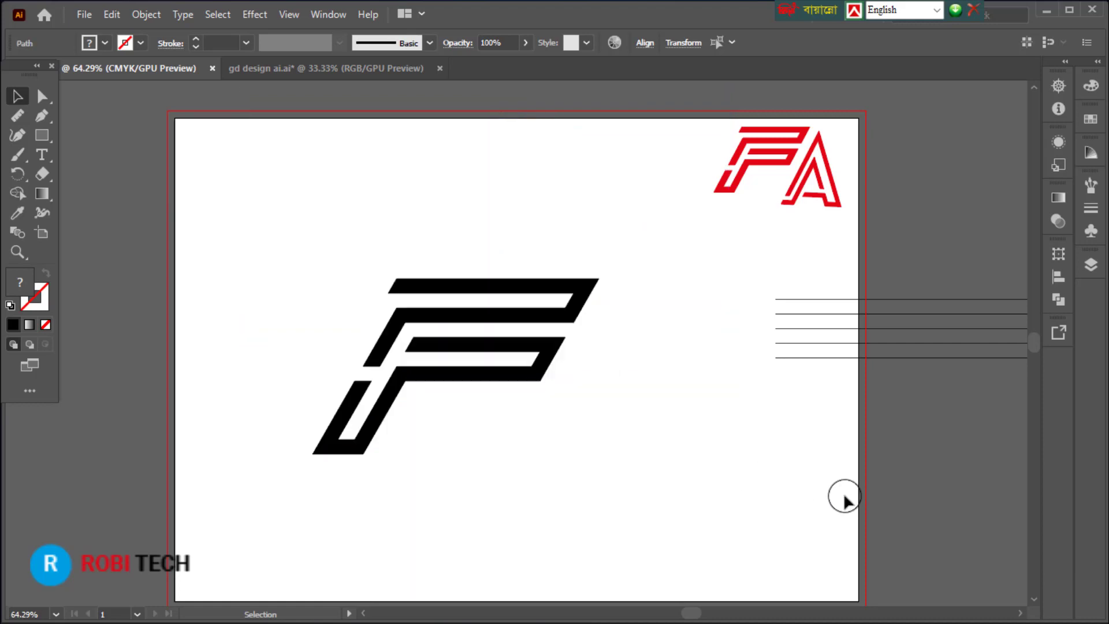
- Group the two F pieces, move them aside, and clear the leftover construction lines
left_click(492, 370)
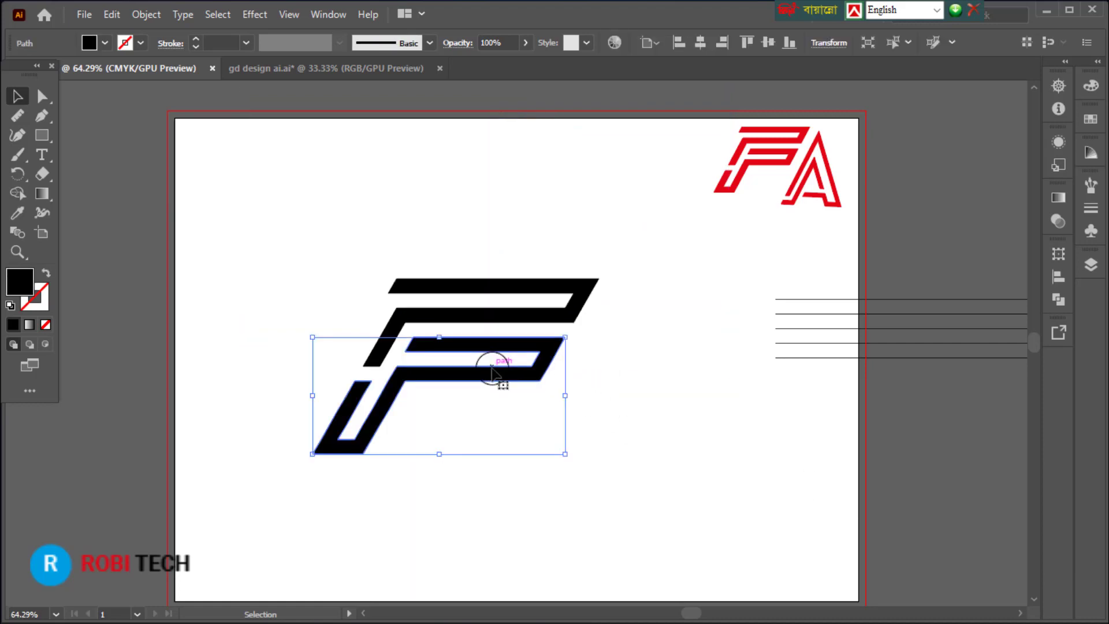
left_click(500, 318, "shift")
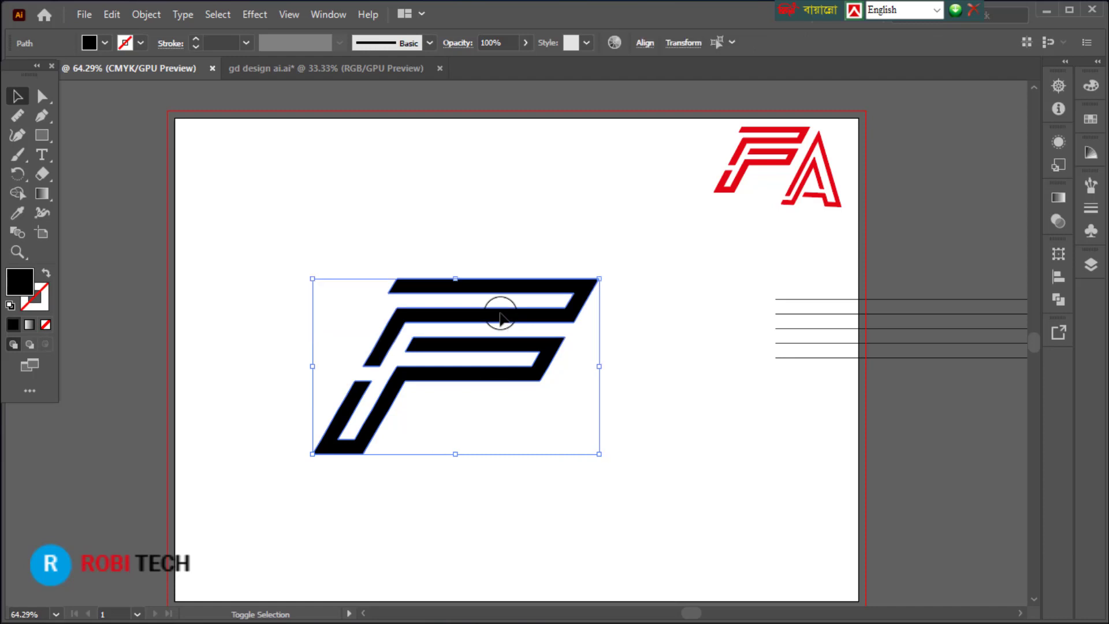
right_click(503, 282)
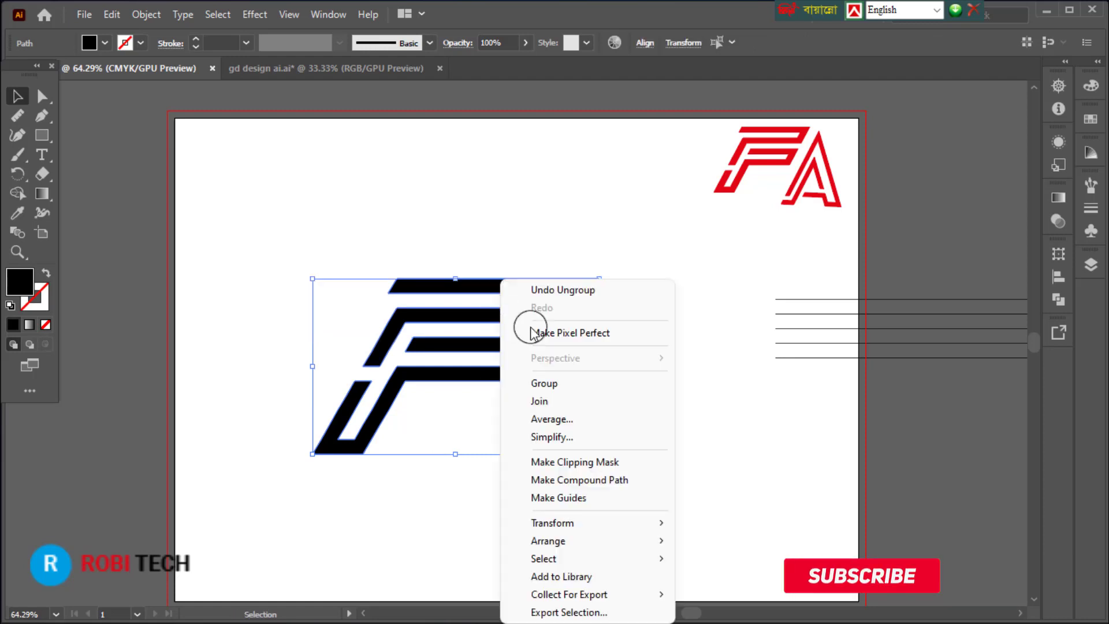
left_click(570, 381)
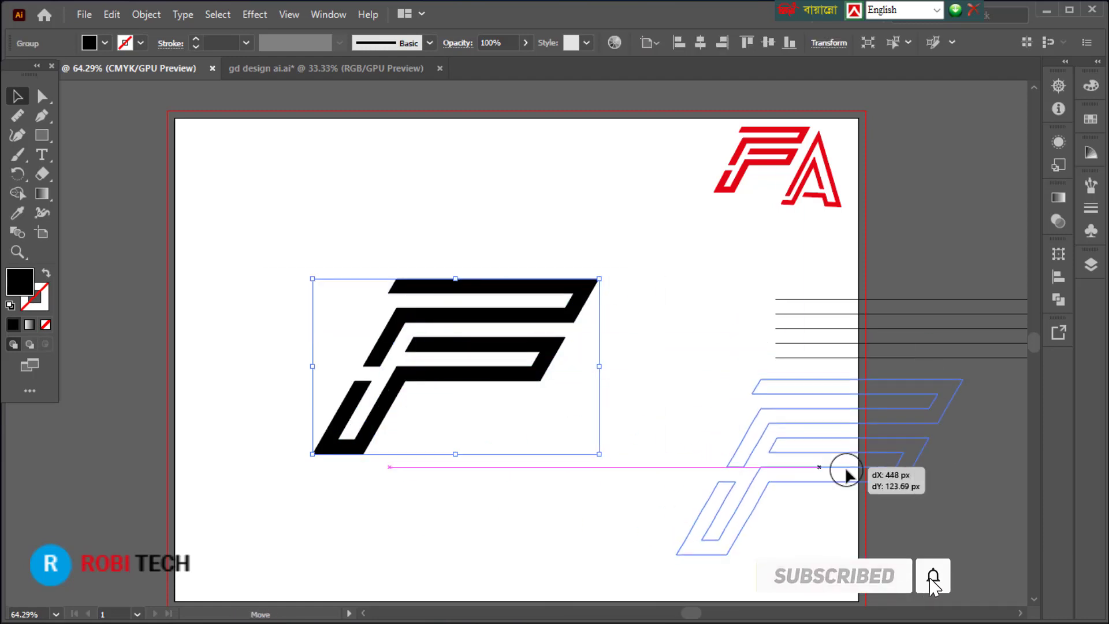
left_click_drag(472, 372, 858, 479)
left_click_drag(303, 155, 486, 405)
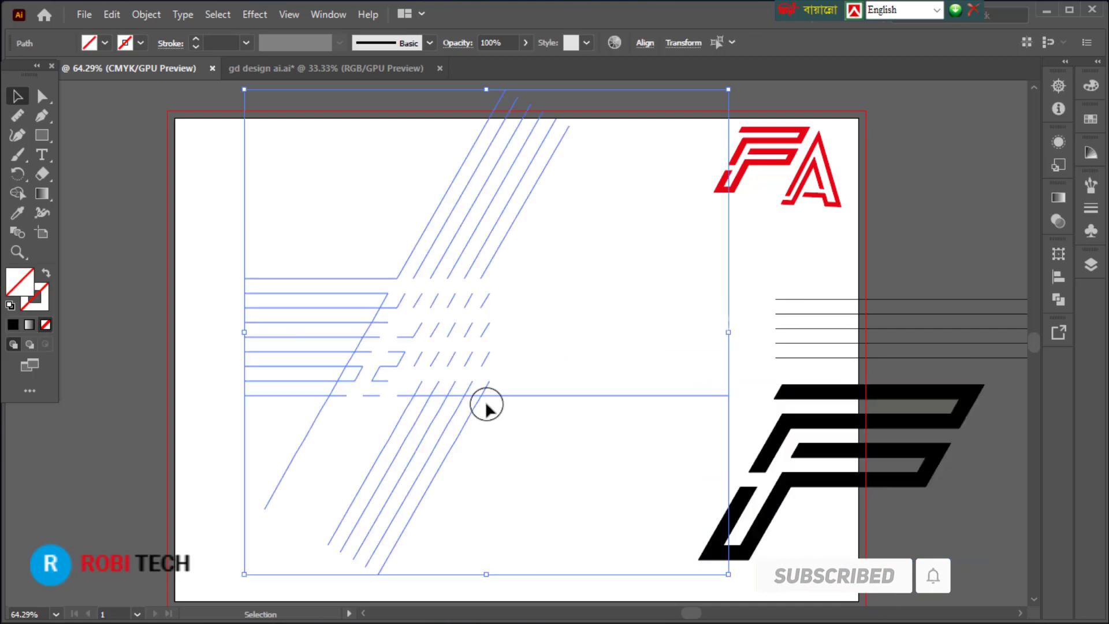
left_click(487, 405)
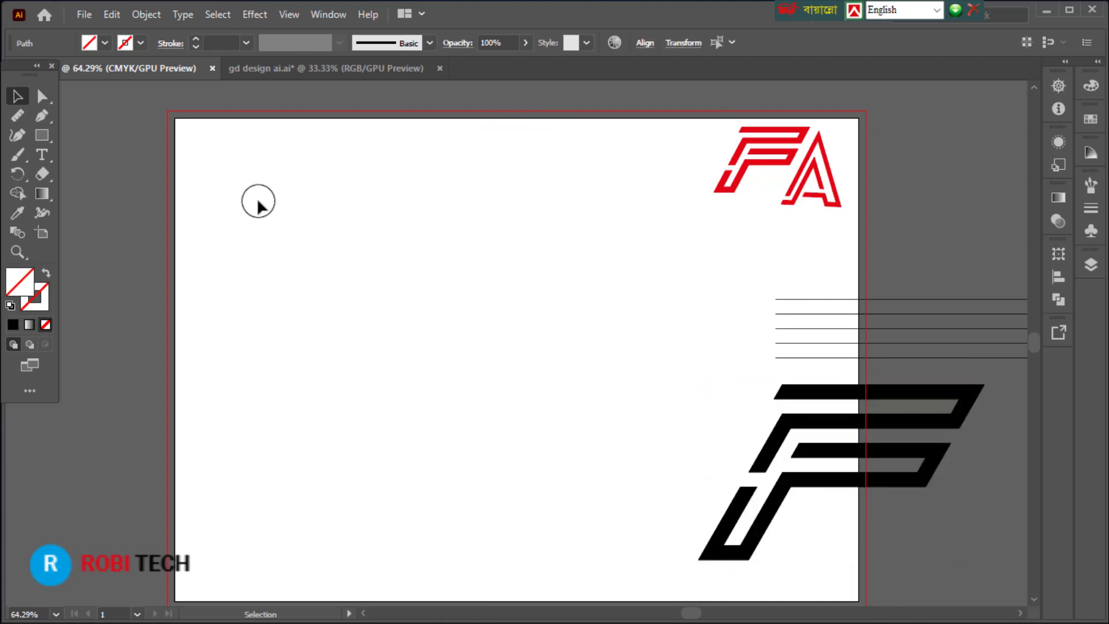
- Position the black F at the artboard's upper left
left_click_drag(778, 432, 298, 218)
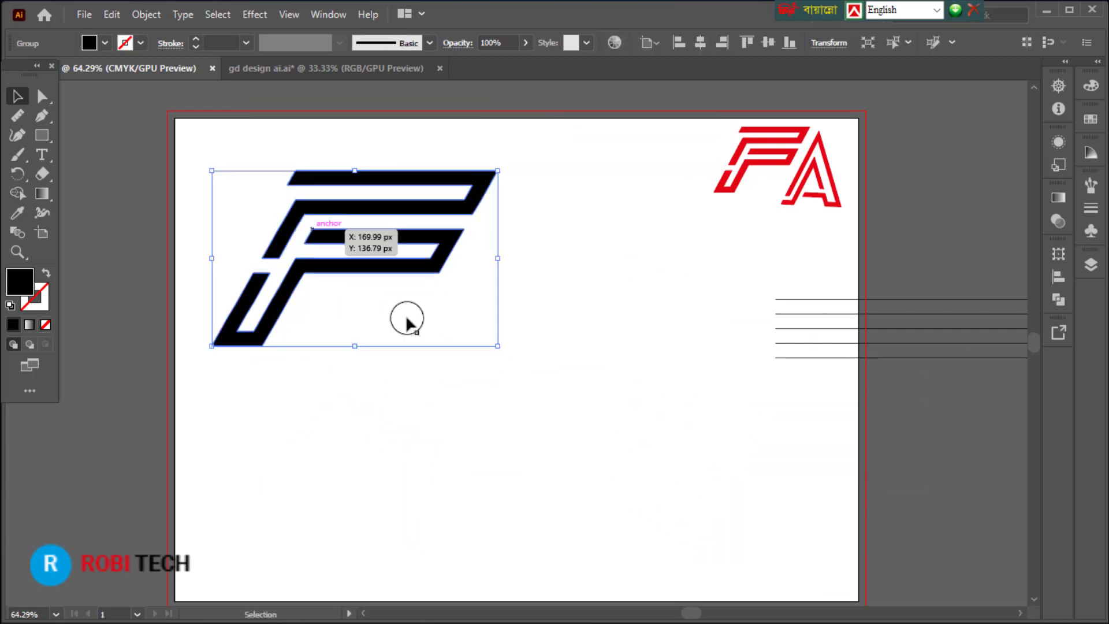
left_click(422, 357)
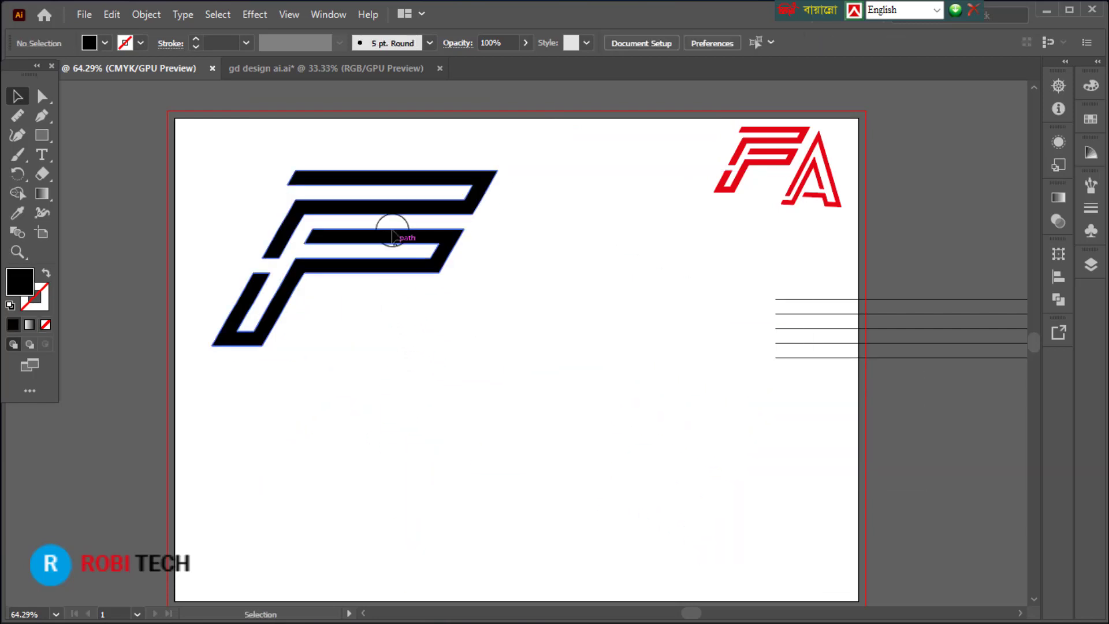
left_click_drag(394, 233, 391, 224)
left_click(910, 340)
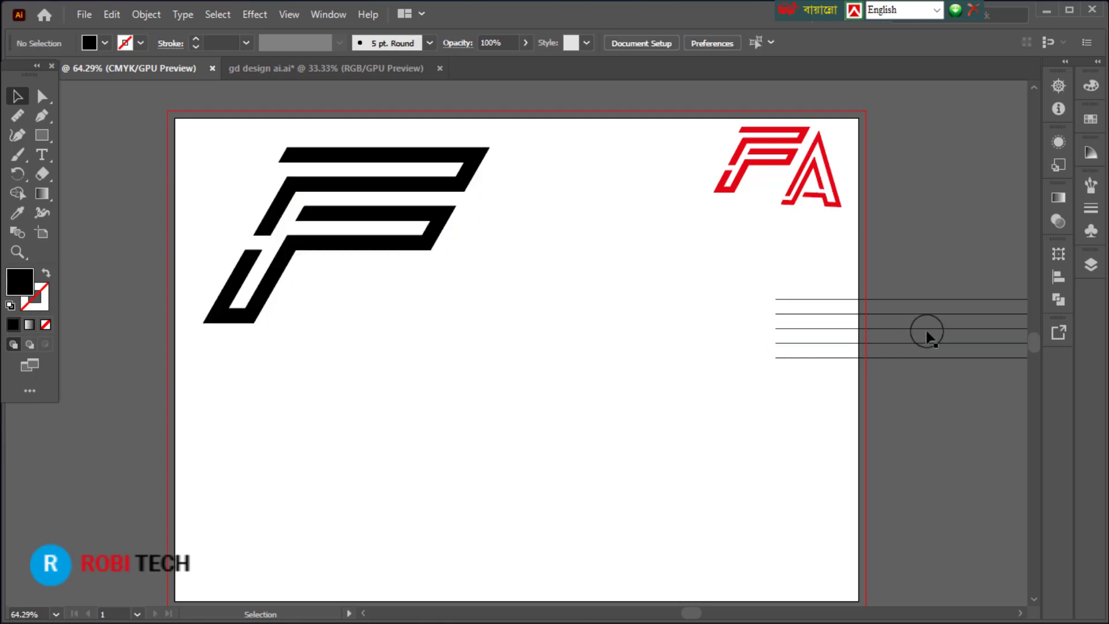
- Move the short horizontal lines to sit below the black F
left_click_drag(927, 332, 433, 401)
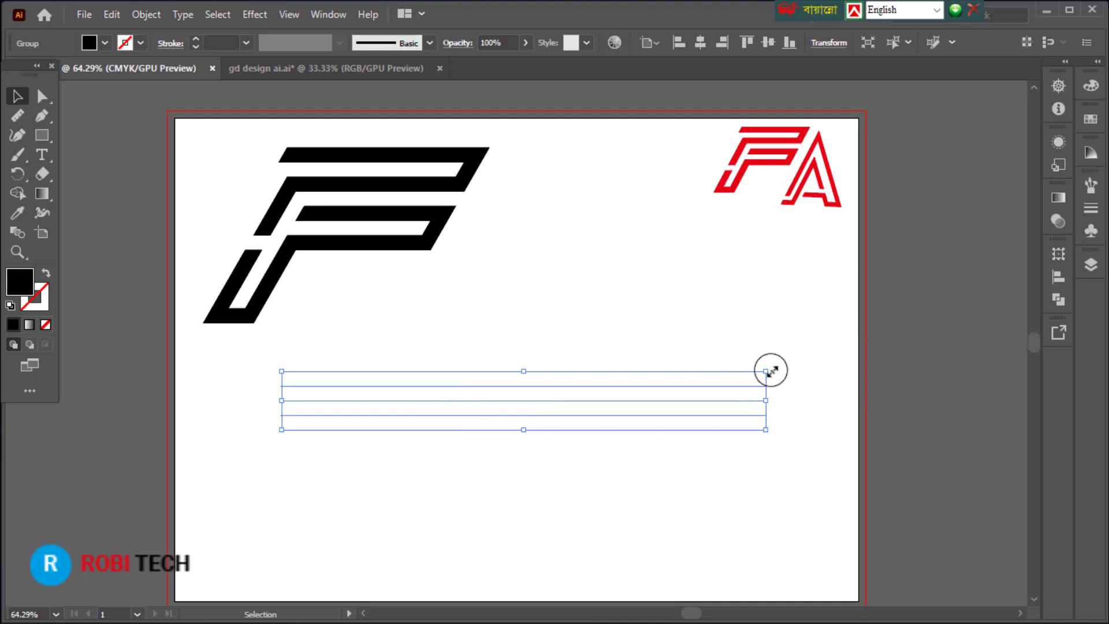
key("a")
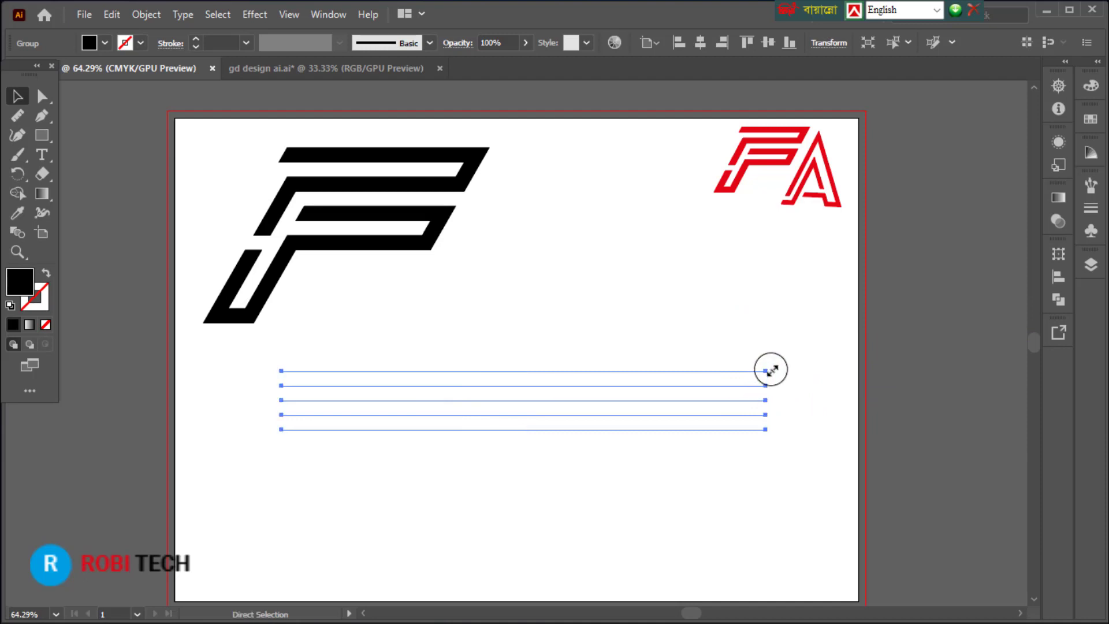
key("v")
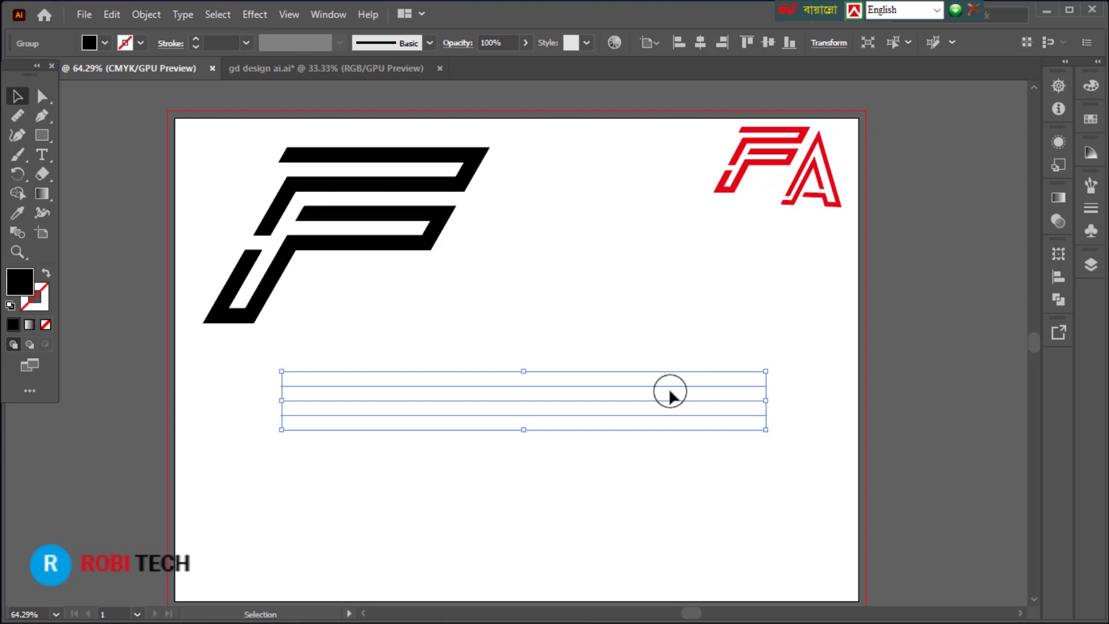
- Make a 45° reflected copy of the lines, rotate it diagonal, and place it across the horizontals
right_click(665, 392)
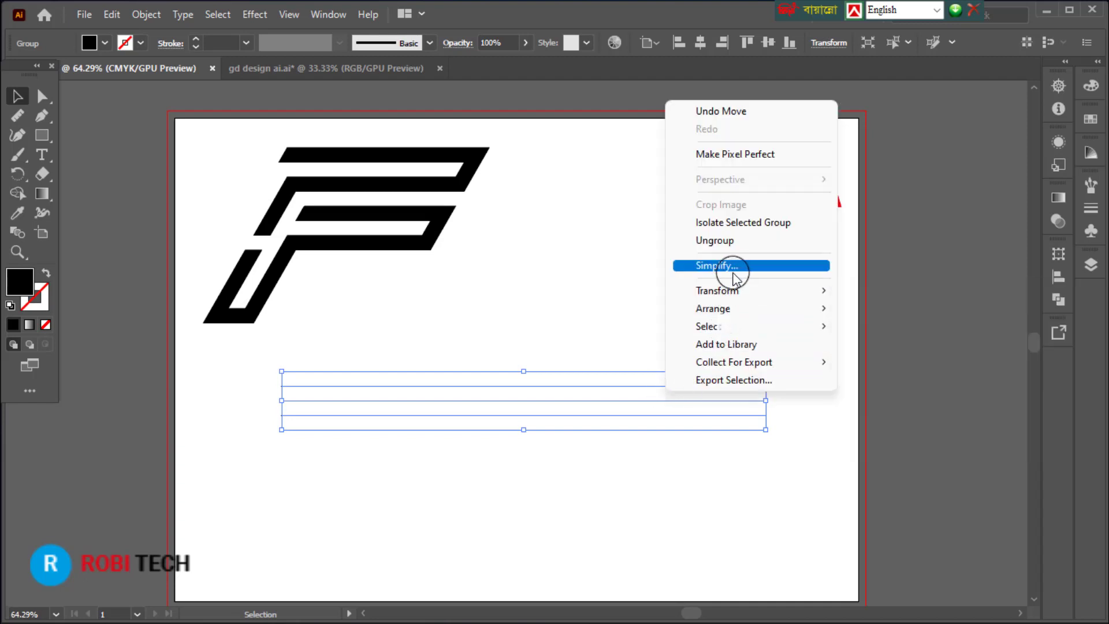
mouse_move(718, 290)
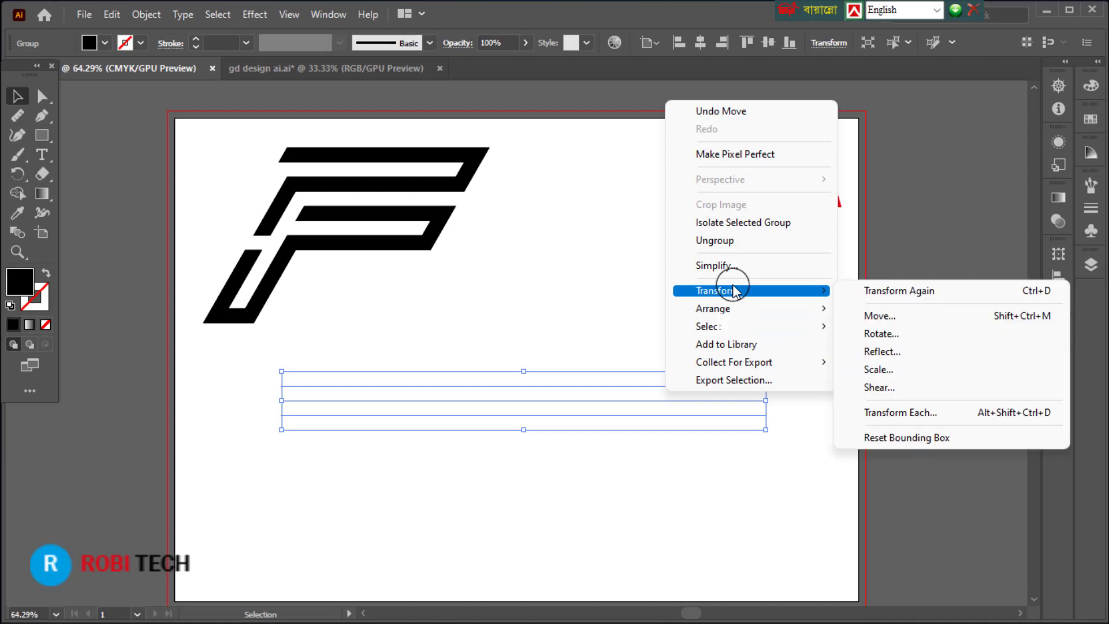
left_click(888, 352)
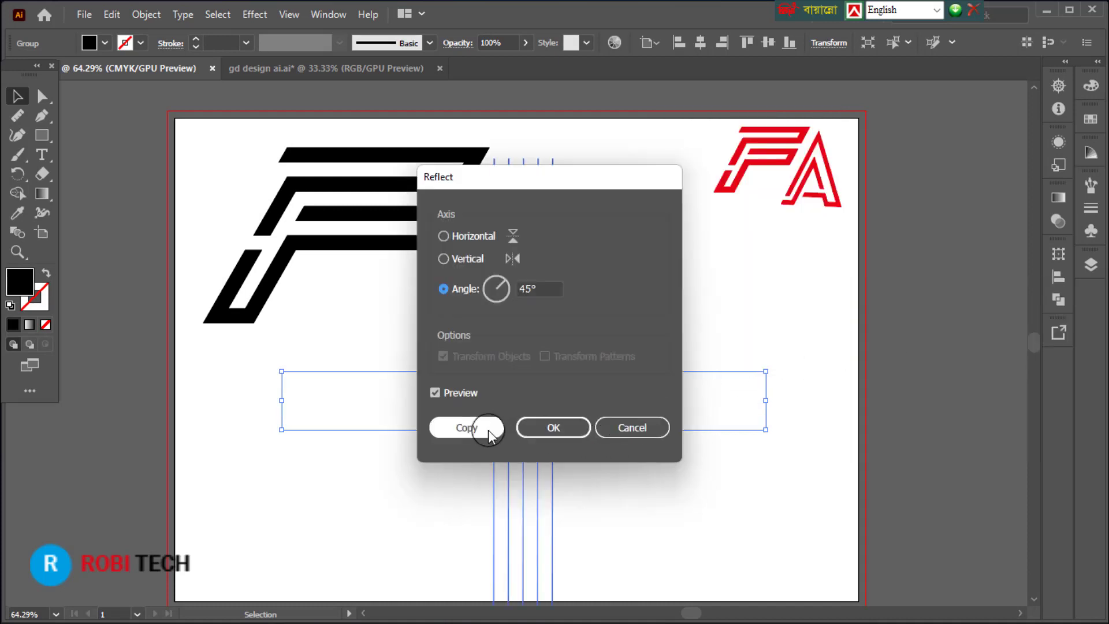
left_click(483, 430)
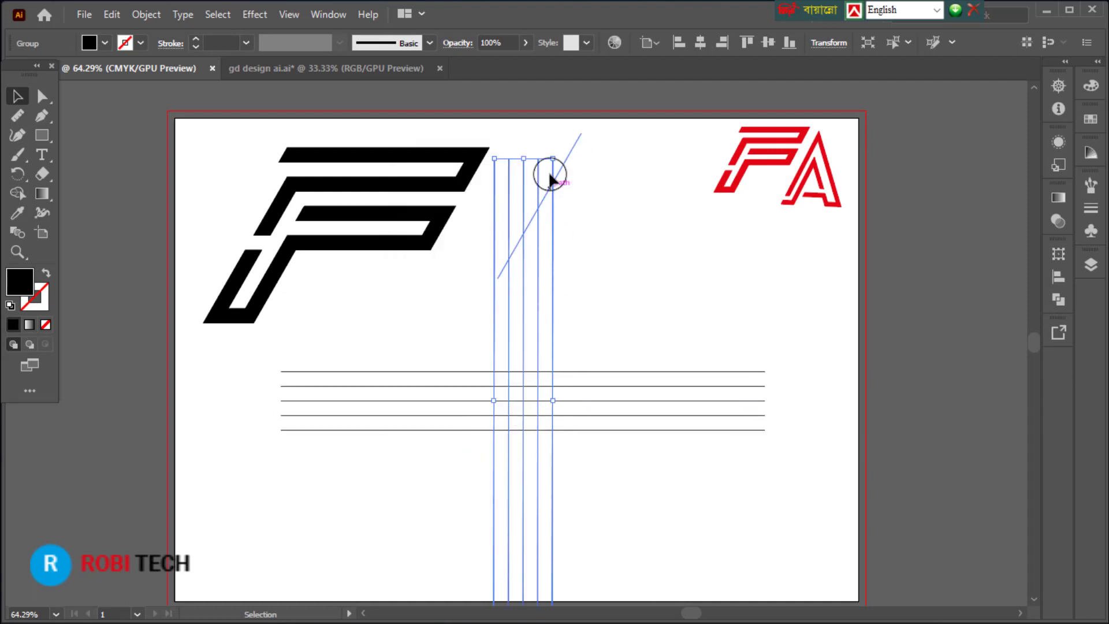
left_click_drag(553, 163, 640, 219)
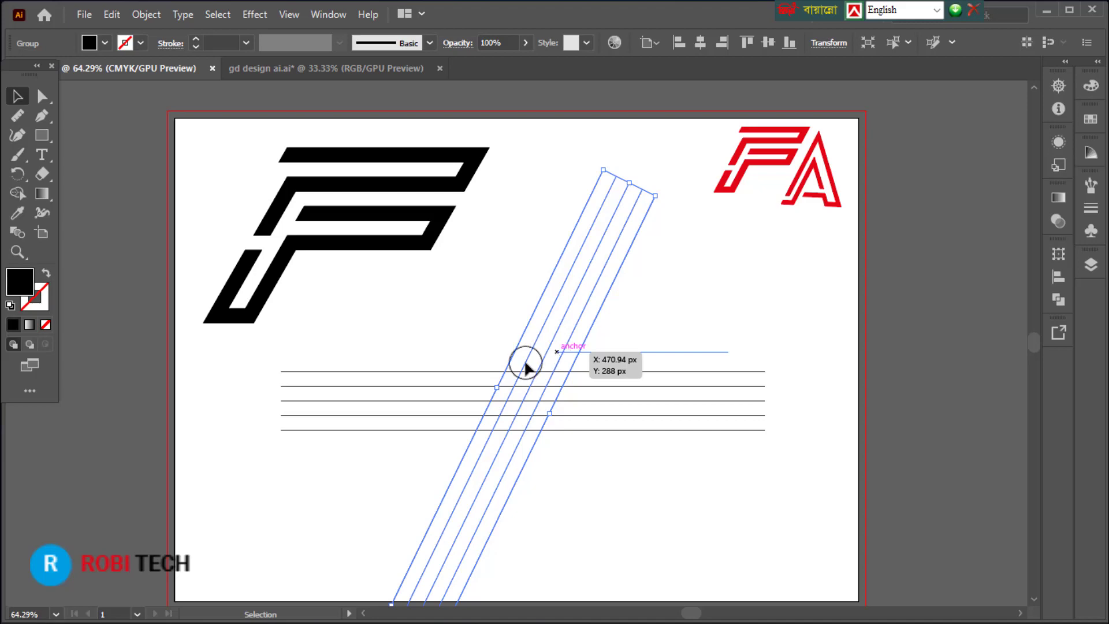
left_click_drag(543, 373, 471, 389)
right_click(619, 249)
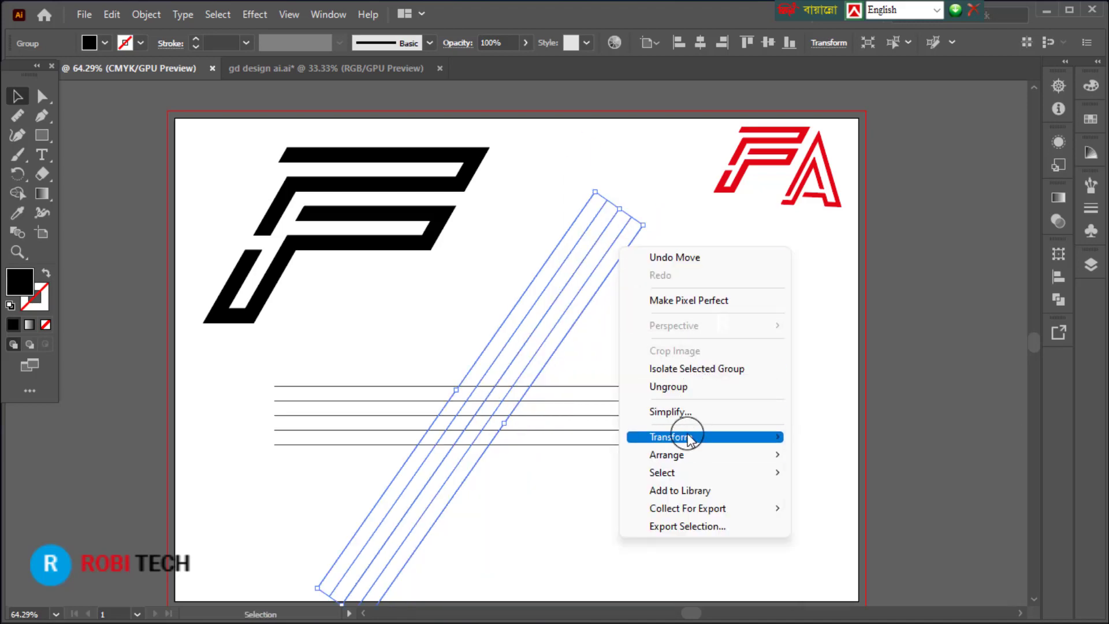
mouse_move(671, 436)
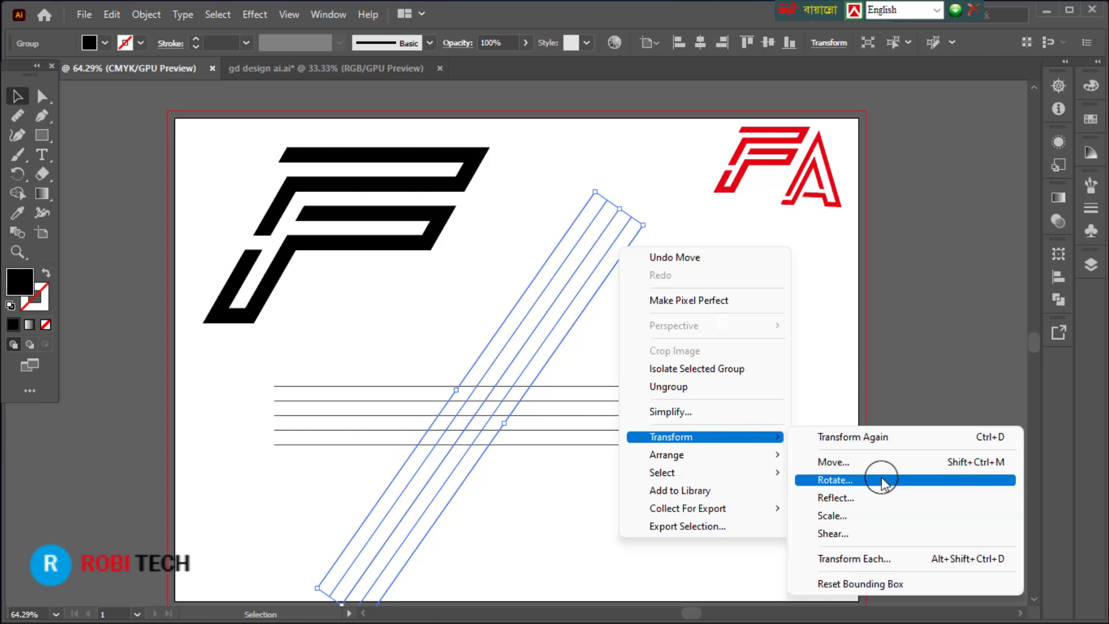
- Make a mirrored copy of the diagonal lines sloping down-right and move it right
left_click(869, 500)
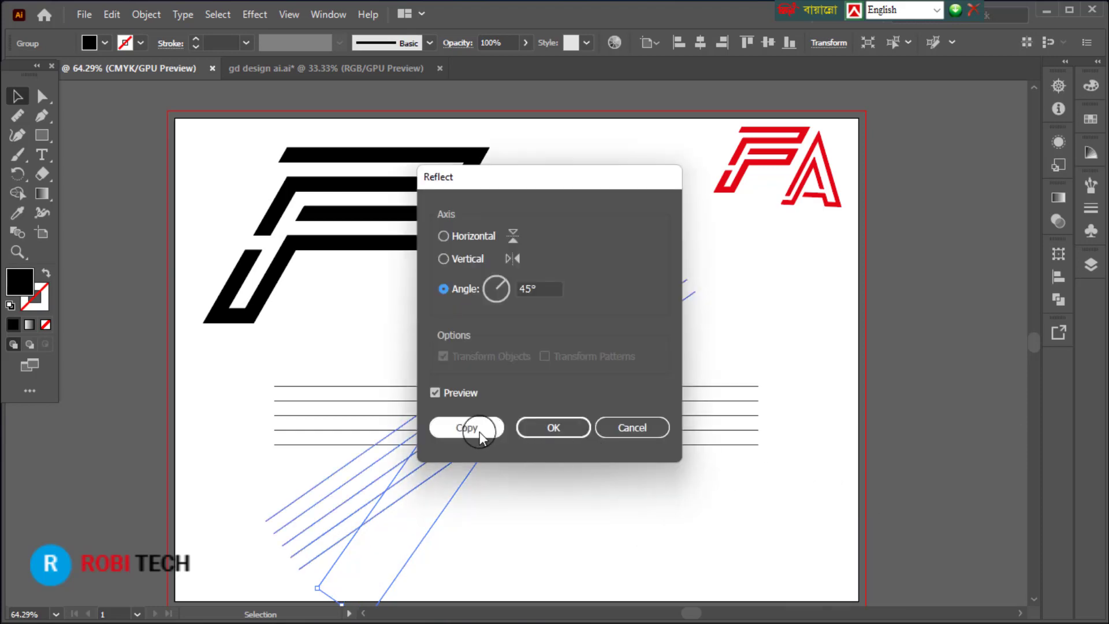
left_click(479, 431)
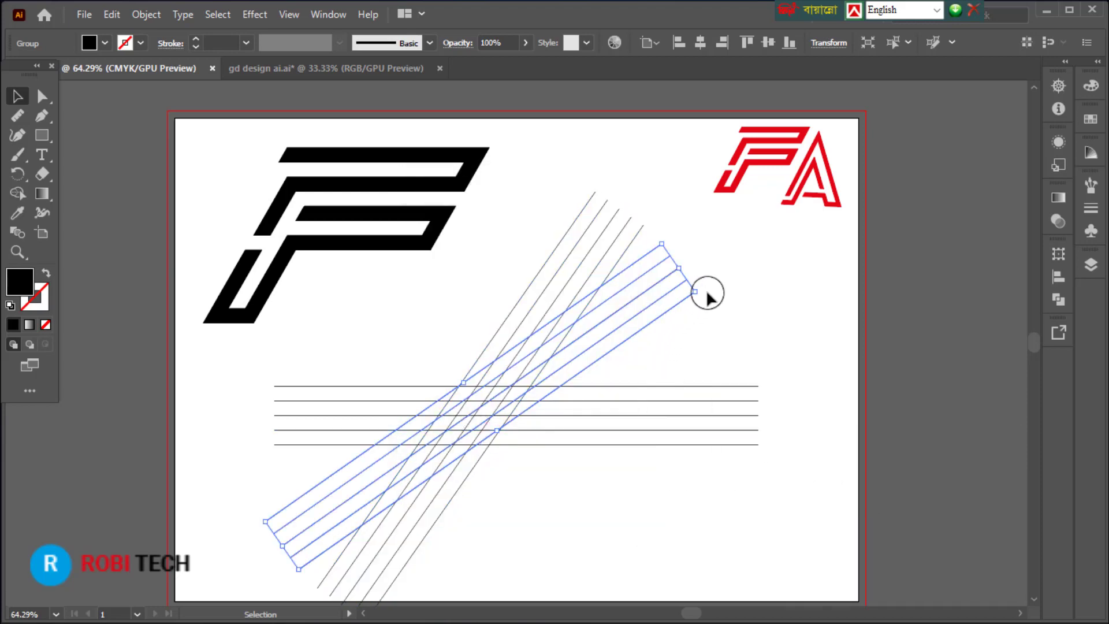
left_click_drag(700, 292, 454, 278)
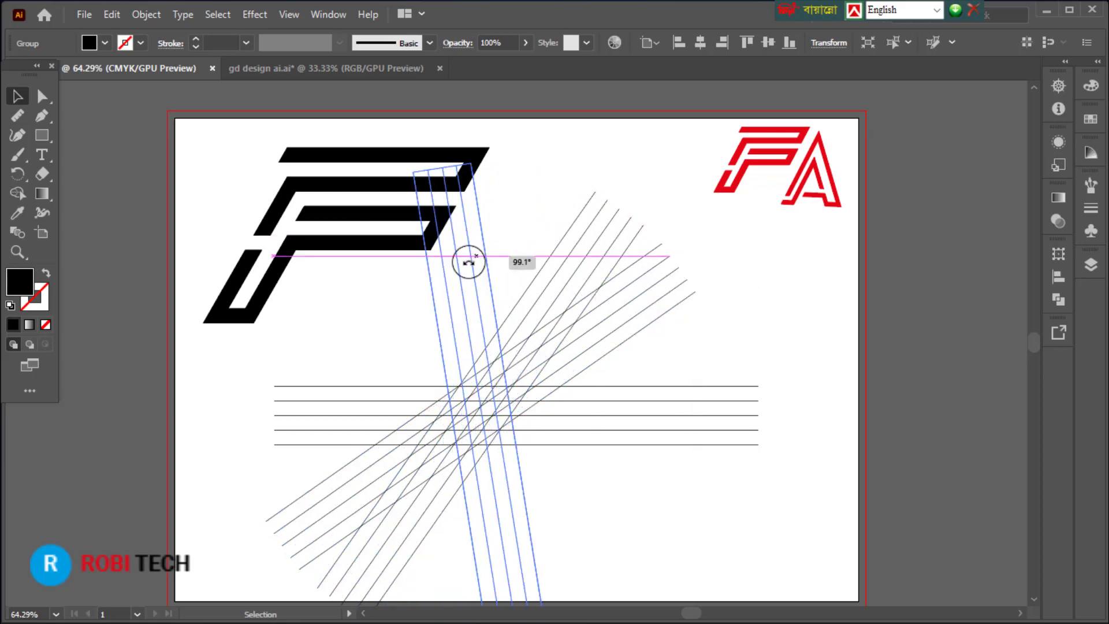
scroll(590, 409, "down", 3)
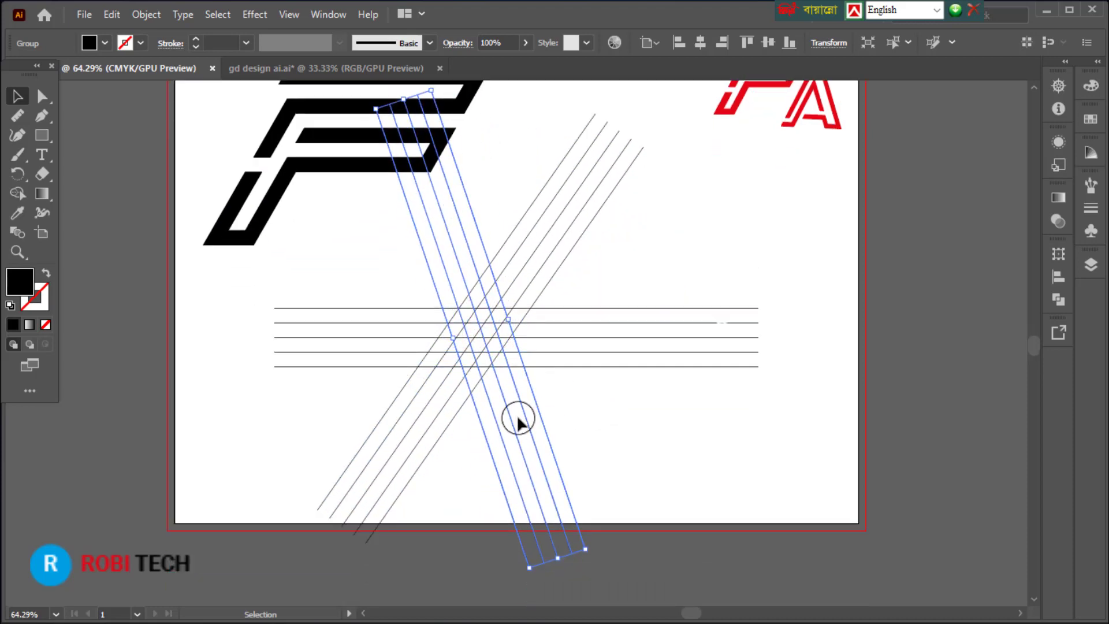
left_click_drag(516, 416, 613, 425)
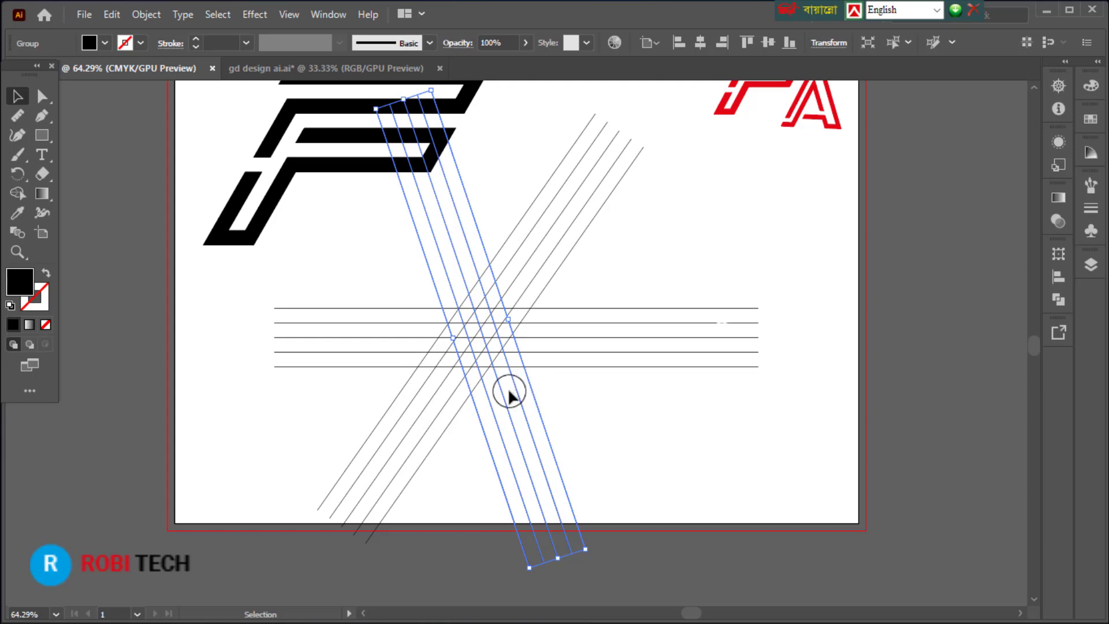
left_click_drag(502, 399, 617, 412)
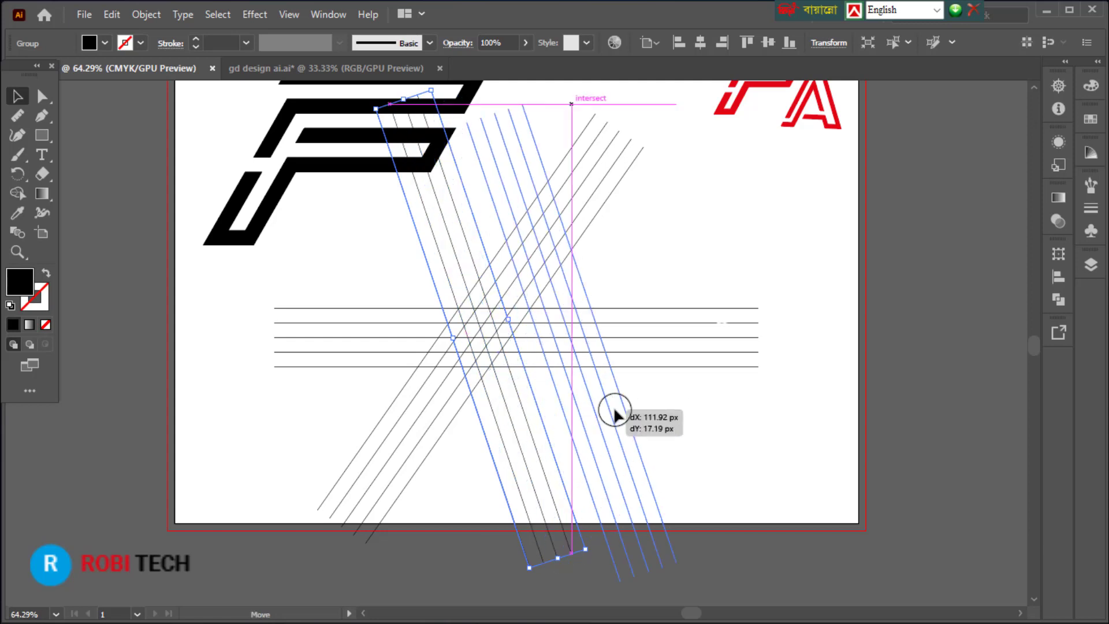
left_click(737, 411)
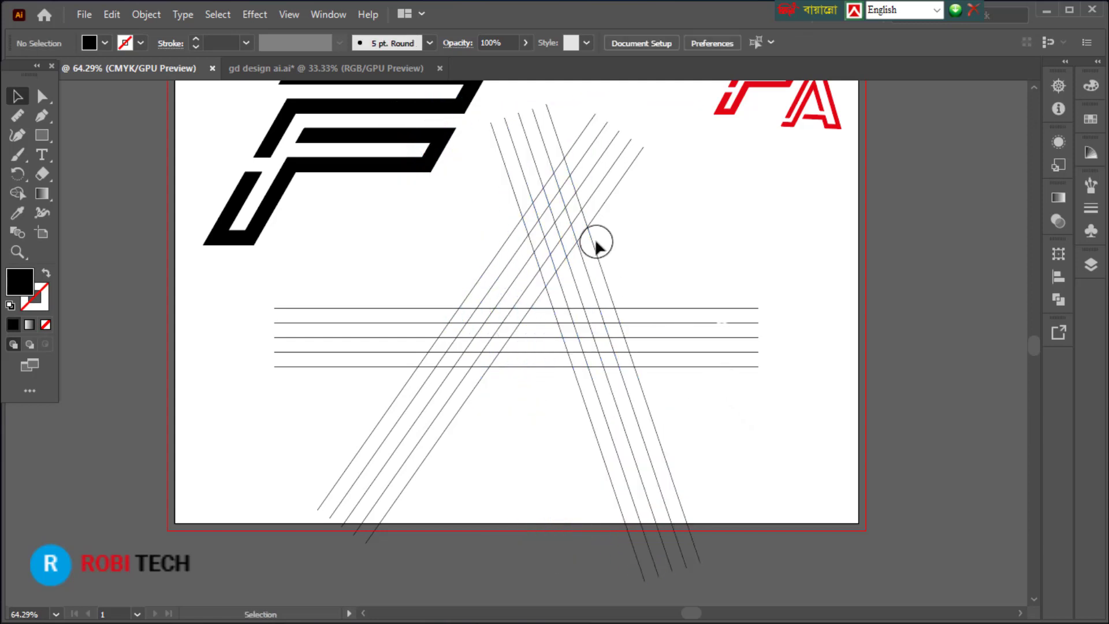
- Reposition and angle both sloping line groups so they meet in an A-shaped peak
left_click(596, 154)
scroll(713, 297, "up", 1)
scroll(551, 307, "up", 1)
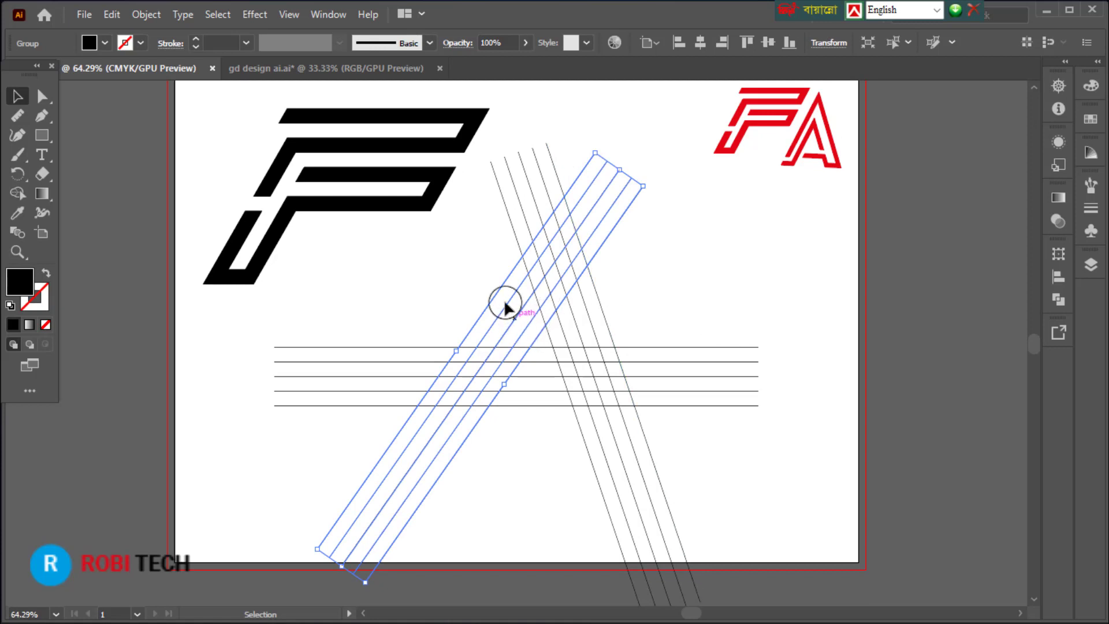
left_click_drag(505, 306, 493, 277)
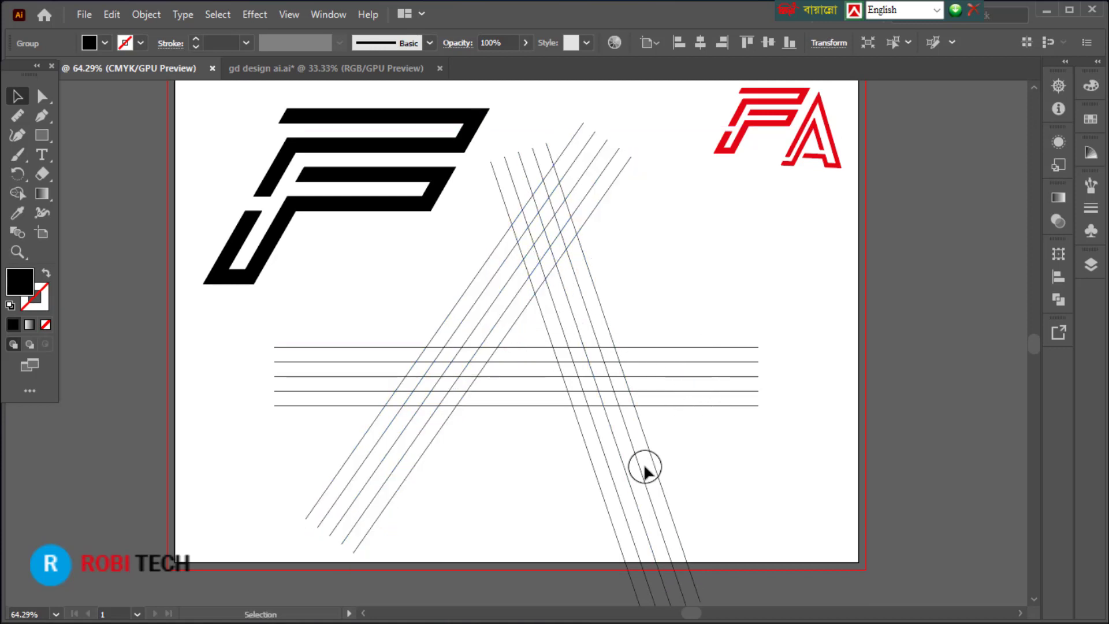
left_click_drag(654, 461, 690, 433)
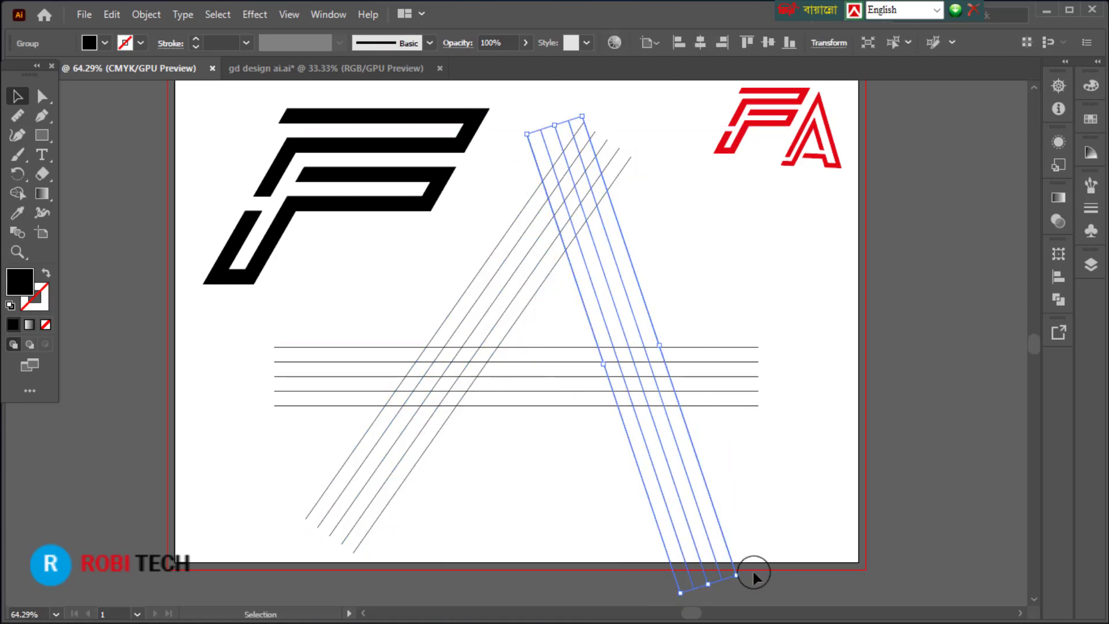
left_click_drag(743, 577, 769, 554)
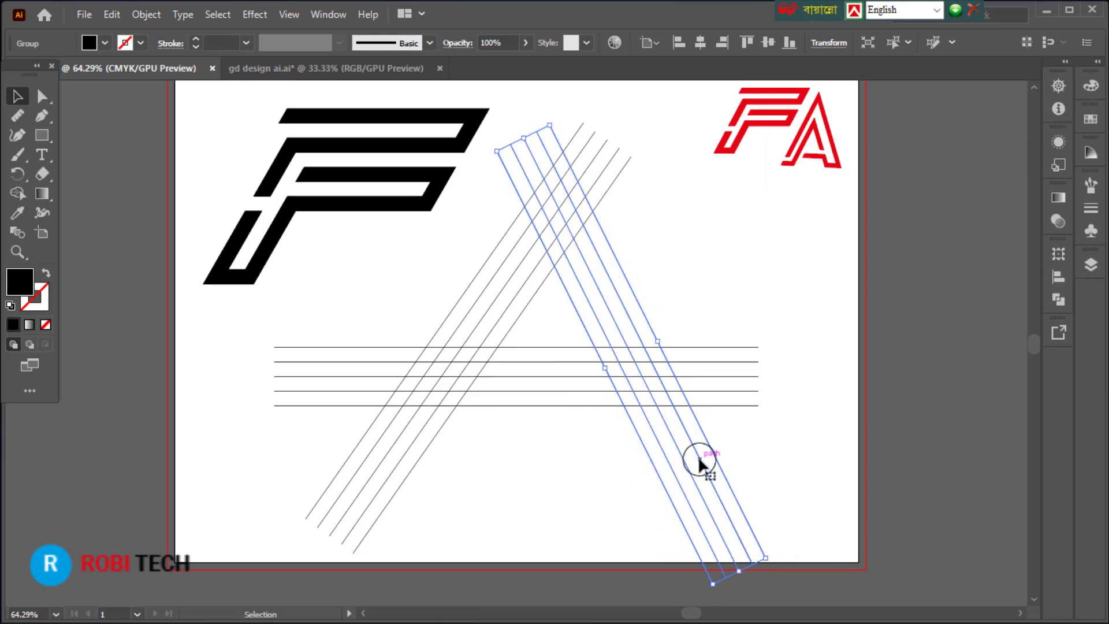
left_click_drag(700, 466, 712, 461)
left_click(792, 451)
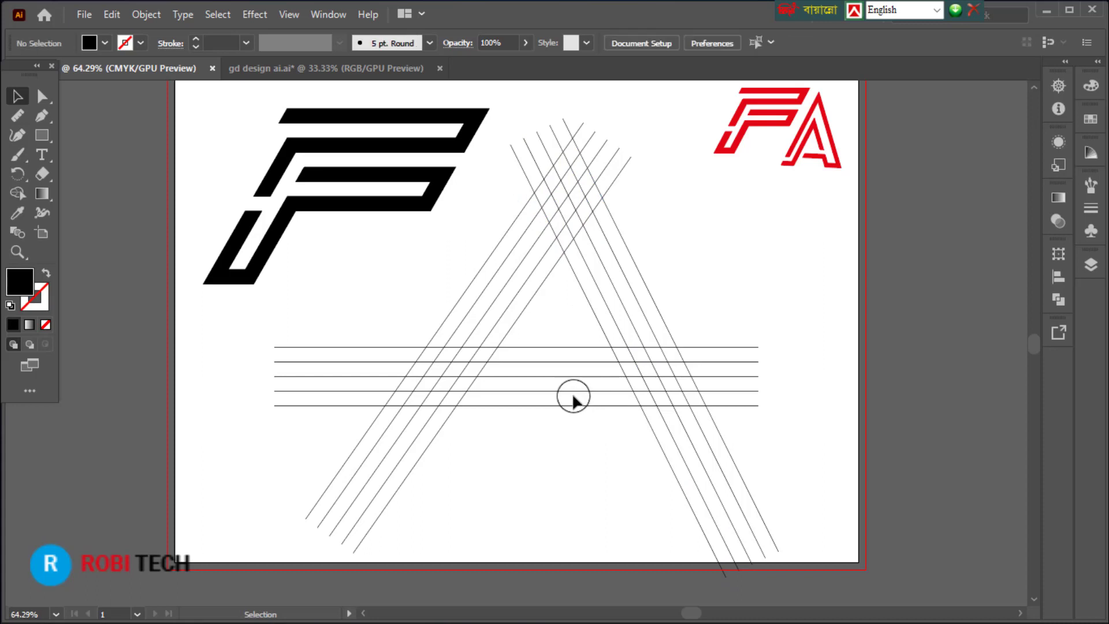
- Nudge the horizontal lines up-right, select all A-frame lines, and switch to Shape Builder
mouse_move(574, 397)
left_mouse_down()
mouse_move(600, 370)
mouse_move(596, 337)
left_mouse_up()
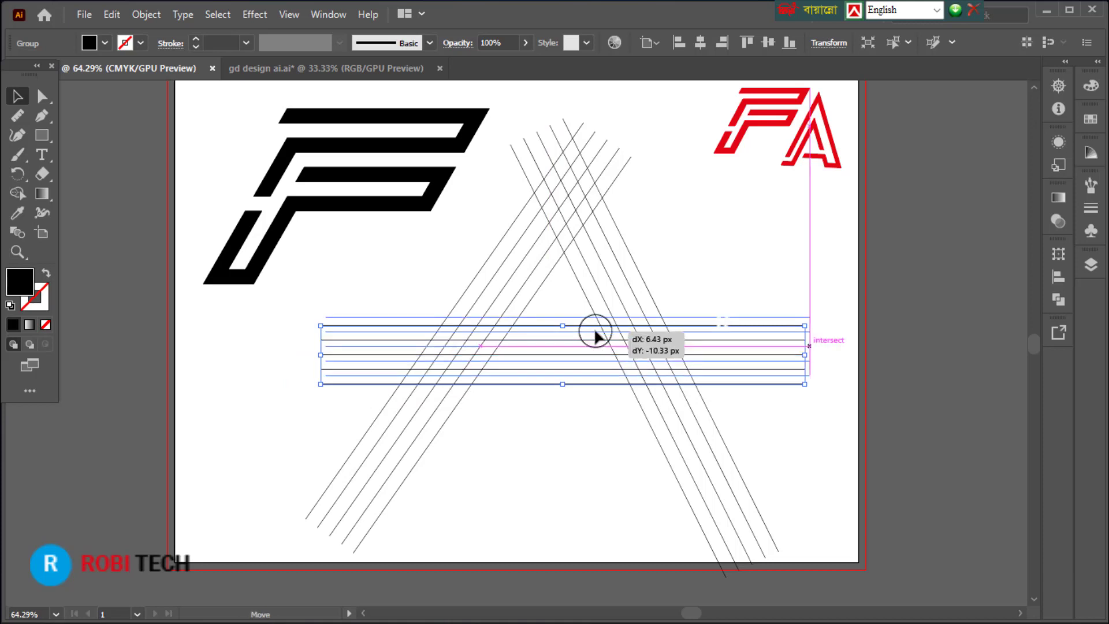
left_click(583, 416)
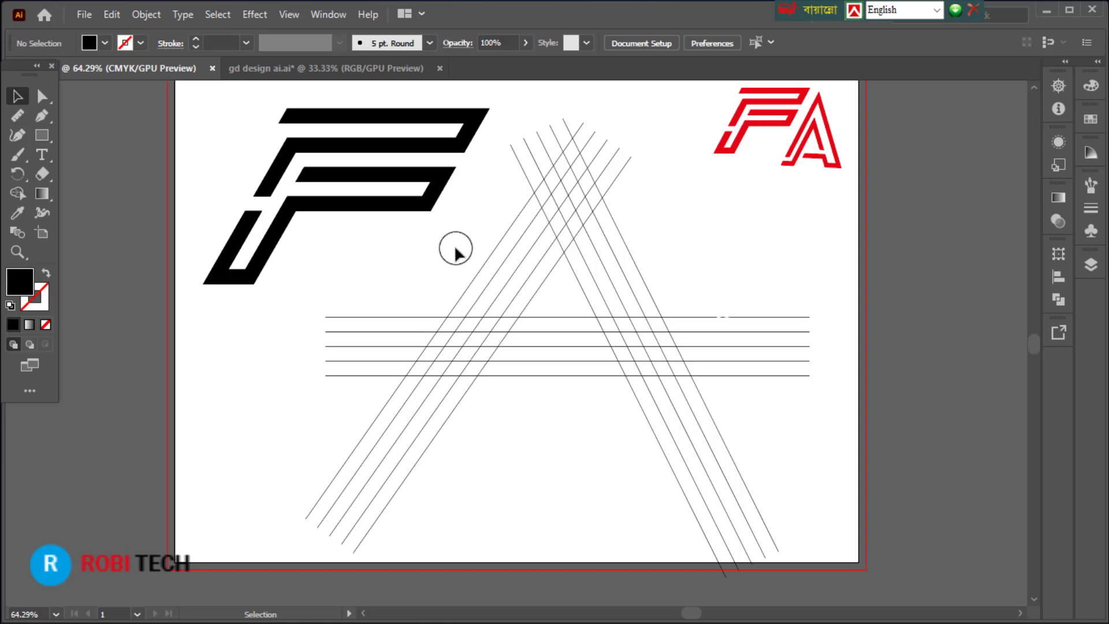
left_click_drag(538, 106, 653, 452)
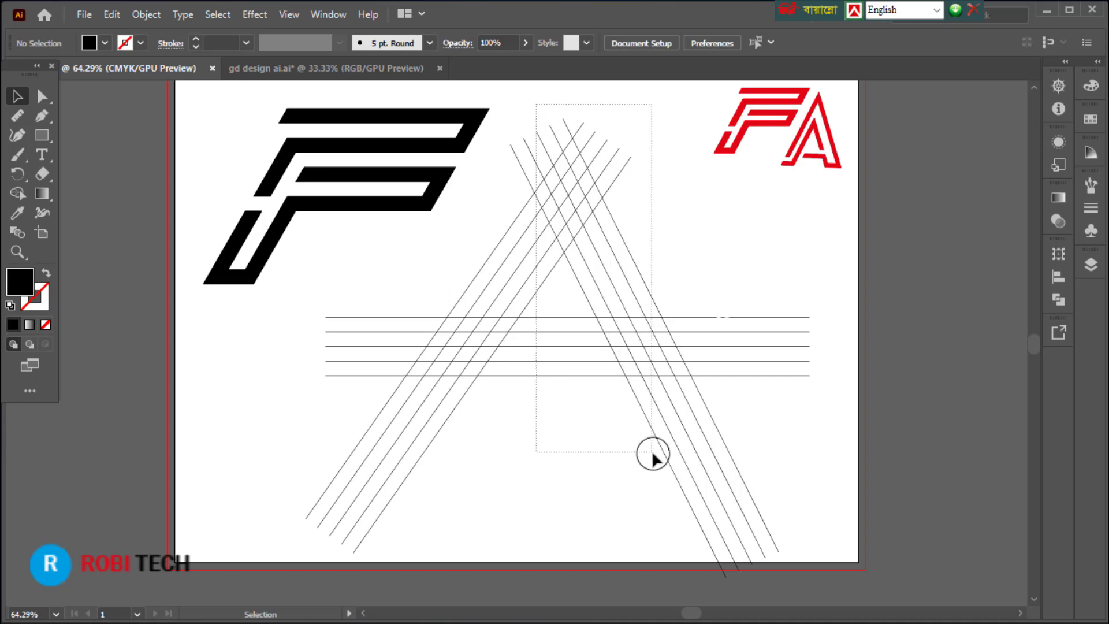
left_click(16, 194)
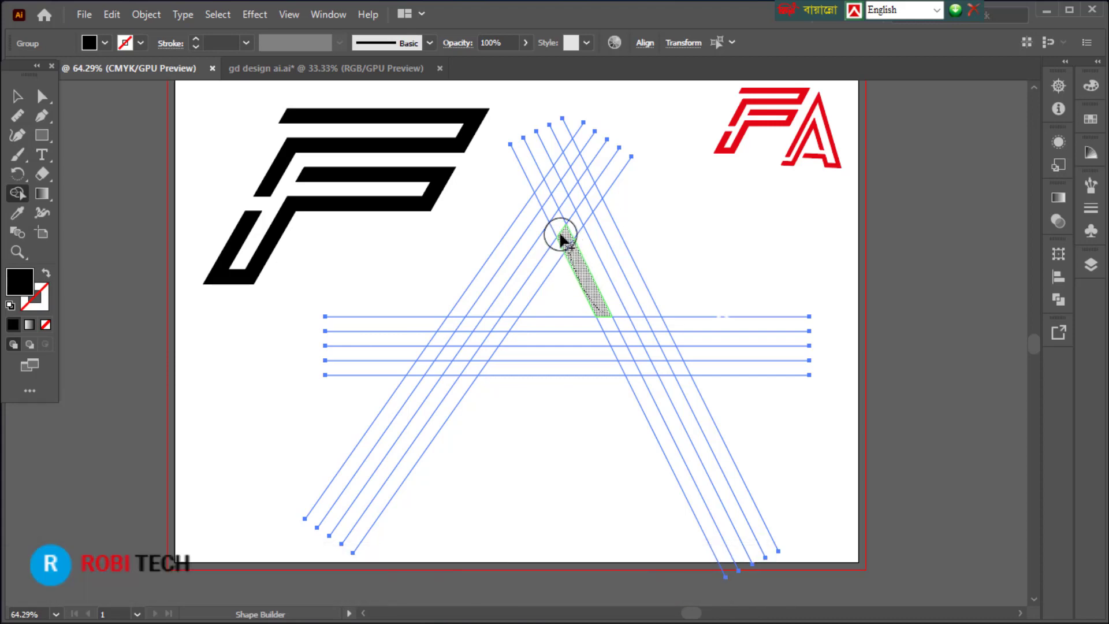
- Merge the grid regions into a solid black inner A stroke and an outer A stroke with Shape Builder
left_click_drag(557, 230, 526, 277)
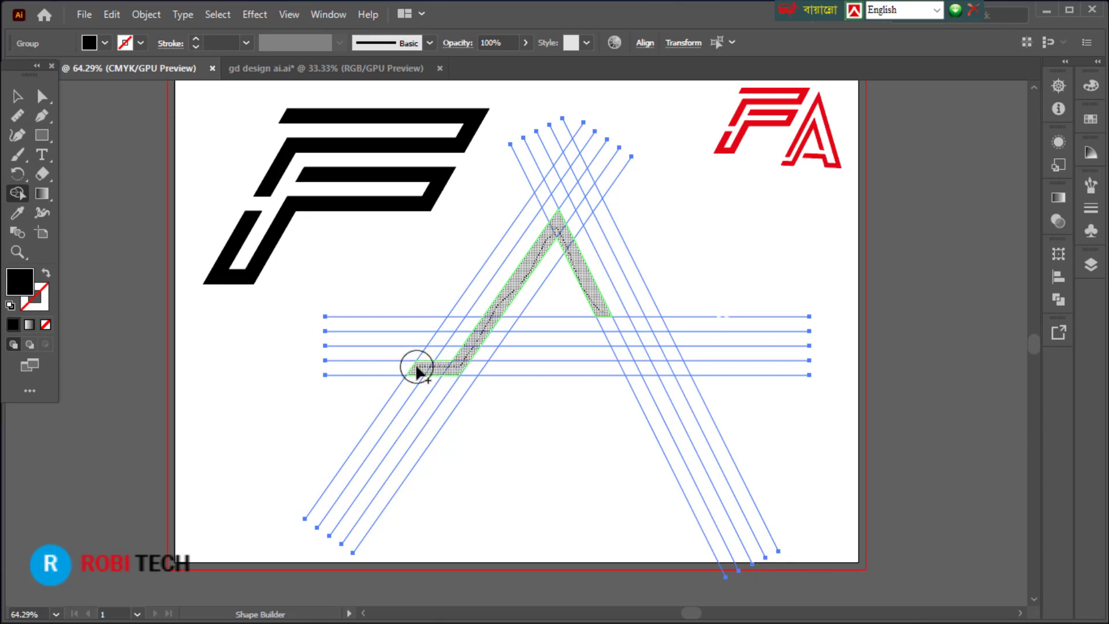
left_click_drag(416, 367, 416, 367)
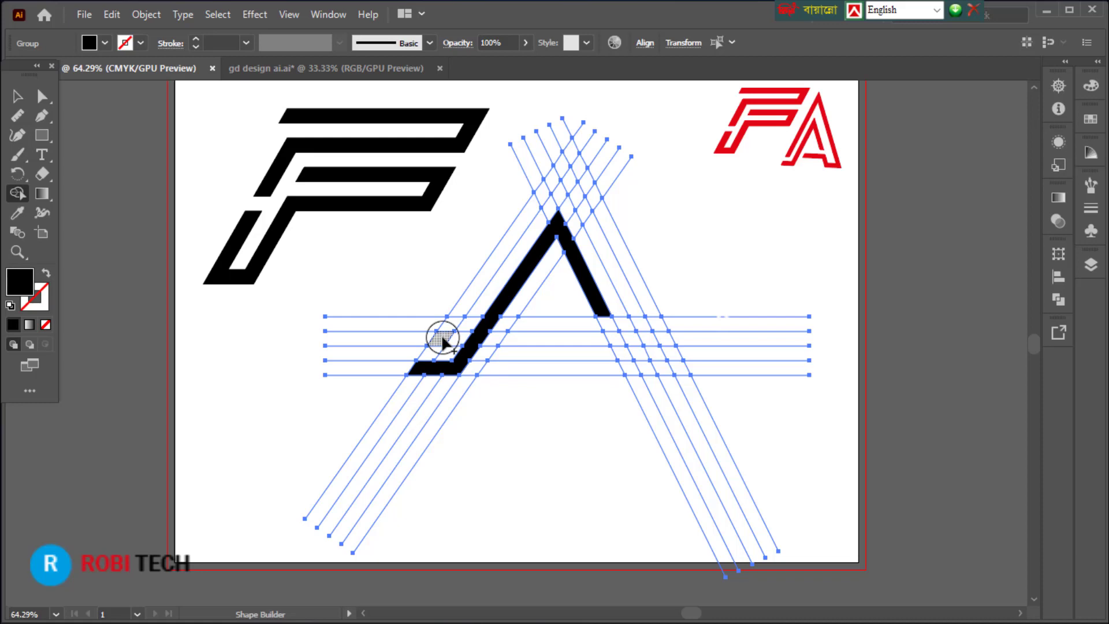
left_click_drag(442, 342, 569, 157)
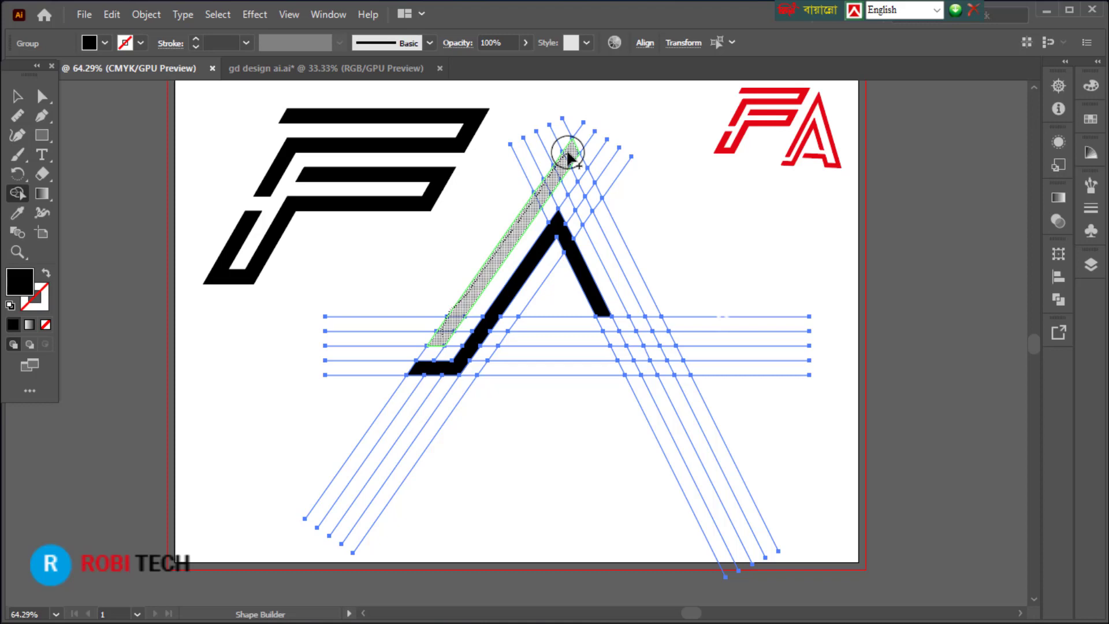
left_click_drag(568, 154, 580, 161)
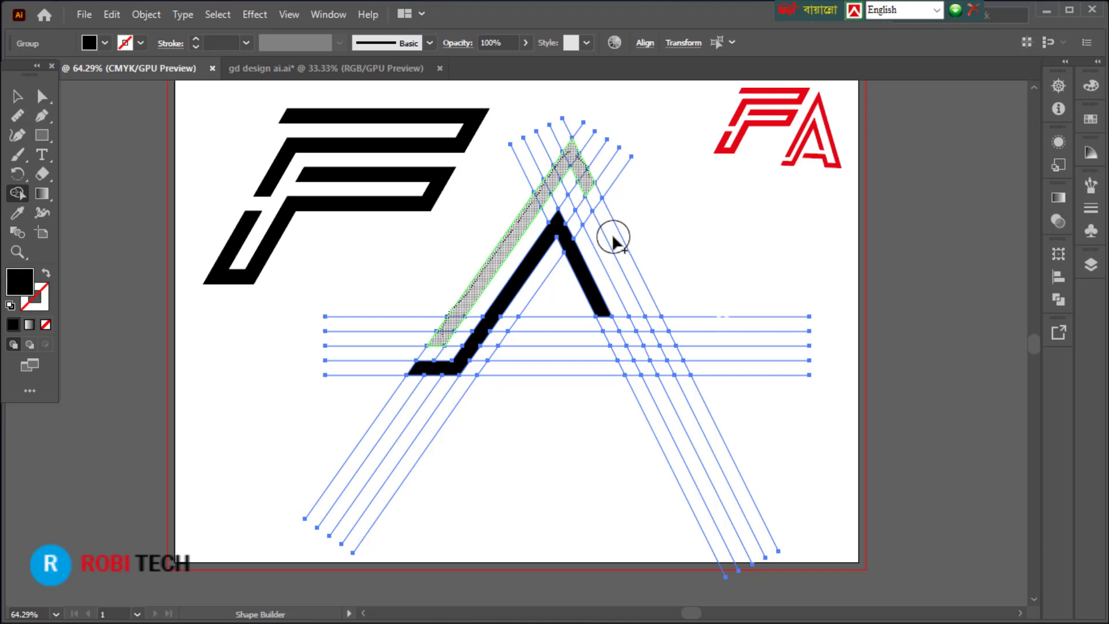
left_click_drag(614, 238, 675, 351)
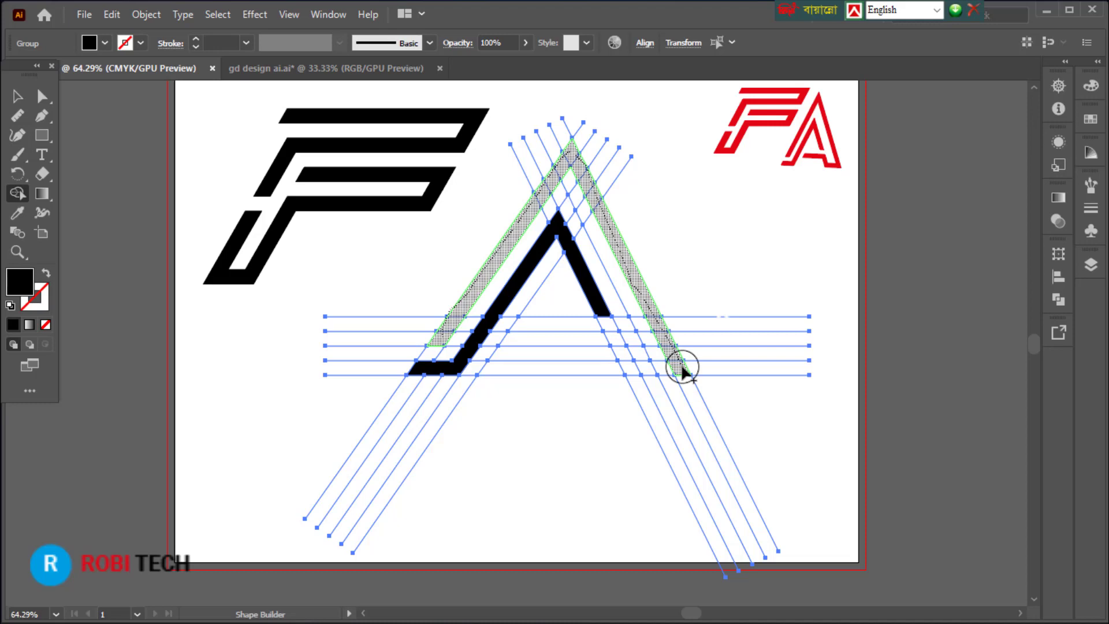
mouse_move(682, 367)
left_mouse_down()
mouse_move(621, 360)
mouse_move(601, 340)
left_mouse_up()
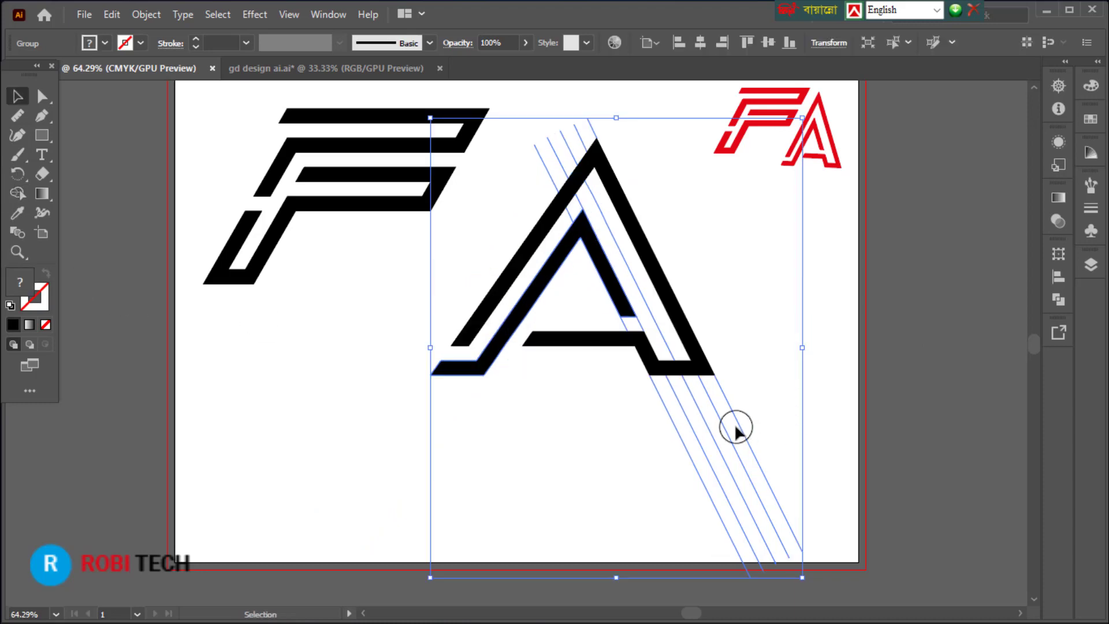
- Ungroup the A shapes, then group only the inner and outer A strokes together
right_click(735, 427)
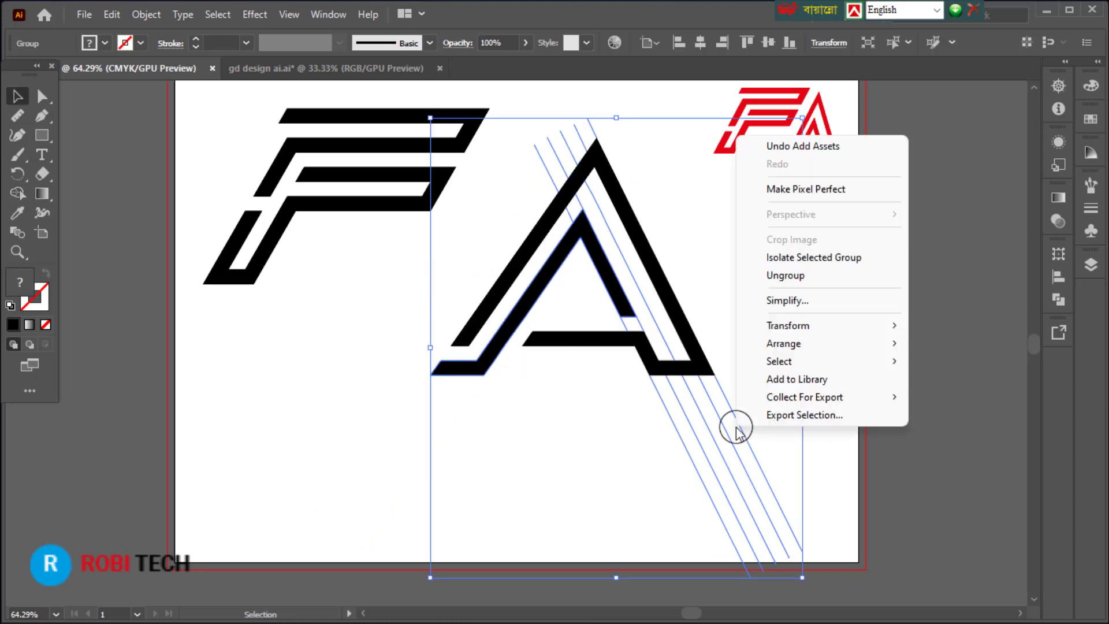
left_click(810, 277)
left_click(910, 423)
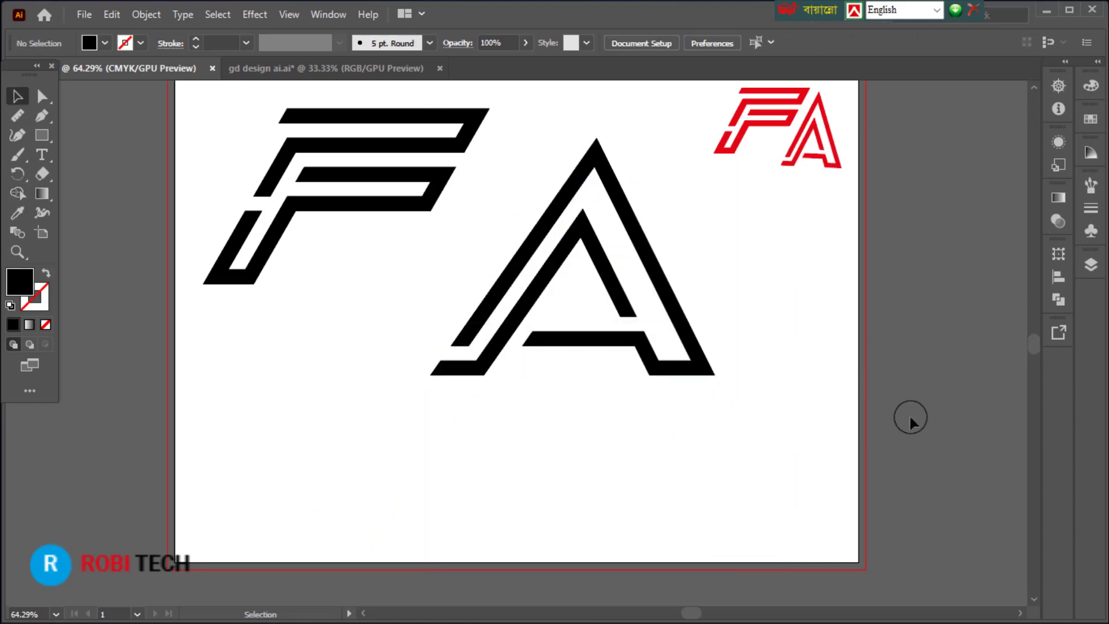
left_click(564, 265)
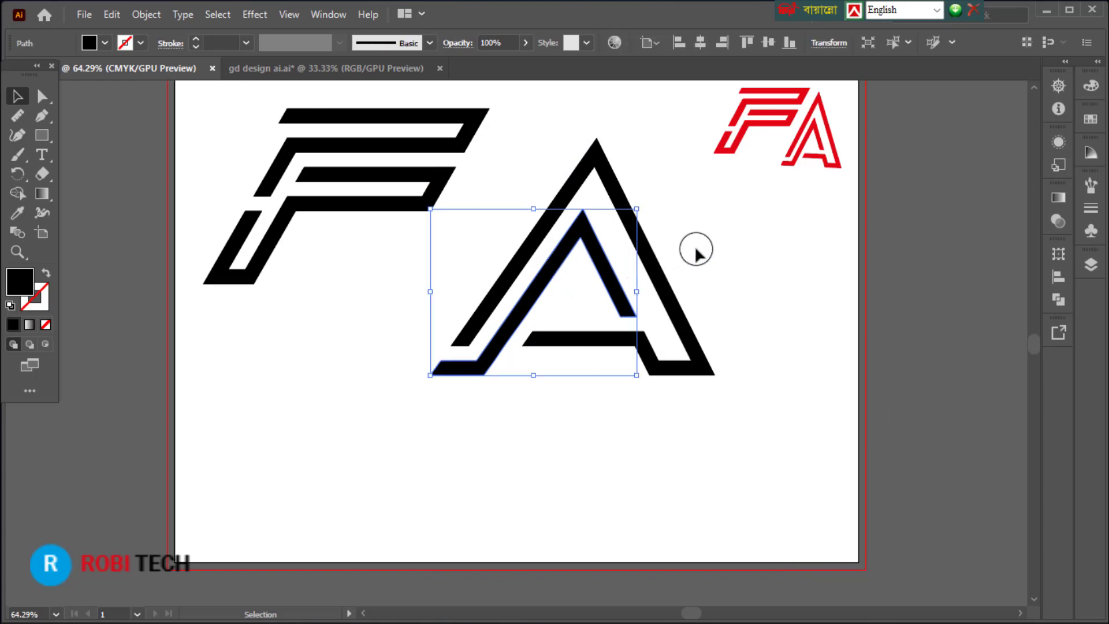
left_click(653, 259, "shift")
right_click(653, 259)
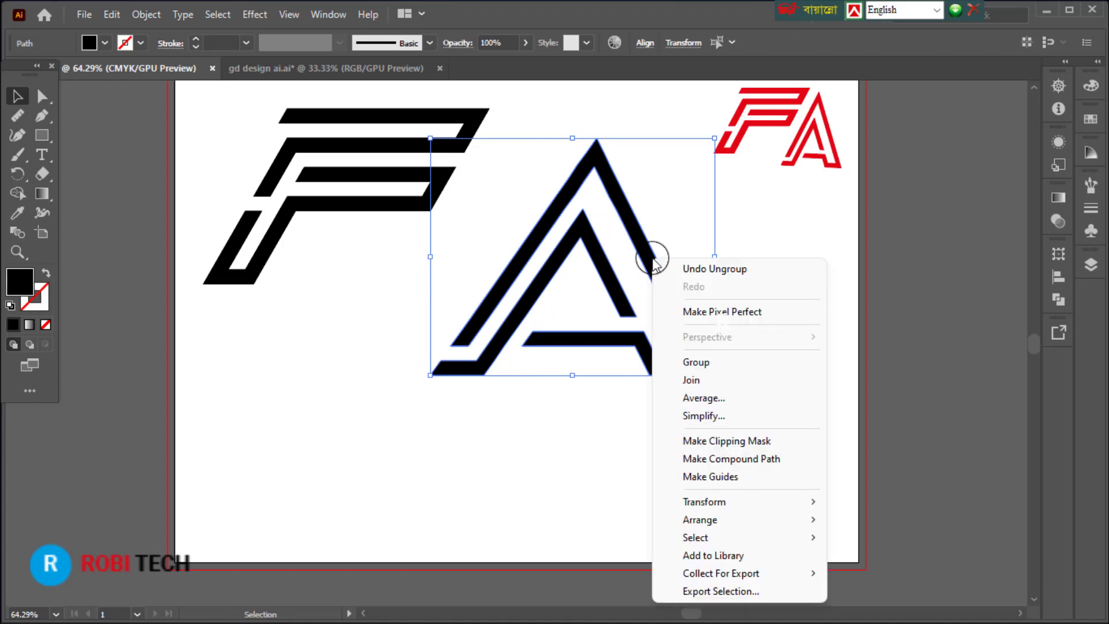
left_click(715, 367)
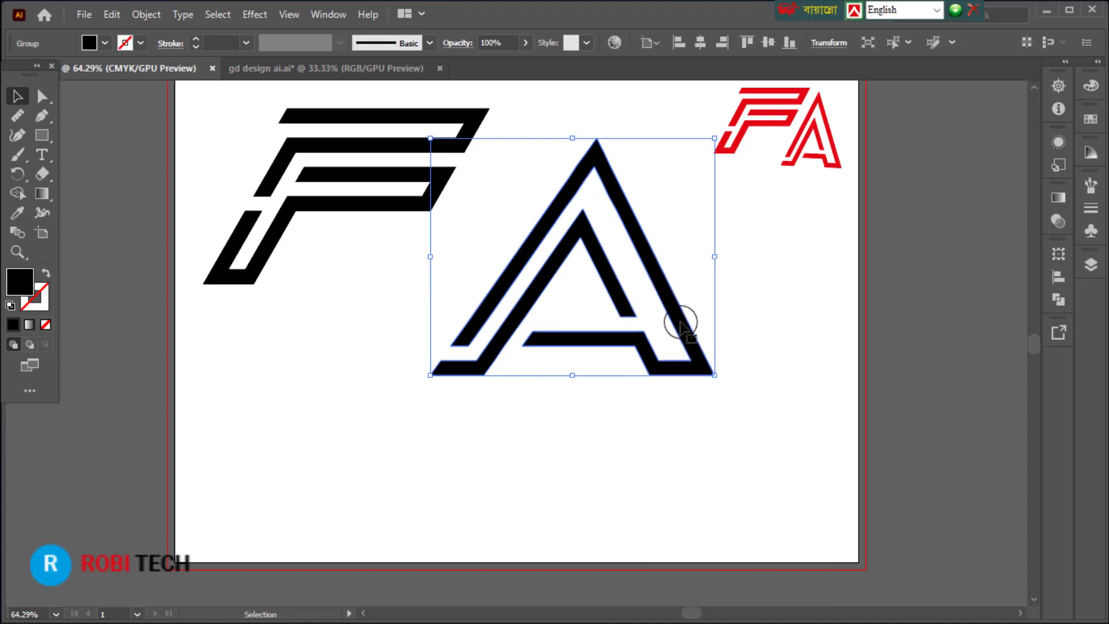
- Move the grouped A right, then marquee-select the faint leftover lines between the letters
left_click_drag(676, 318, 936, 361)
left_click(599, 291)
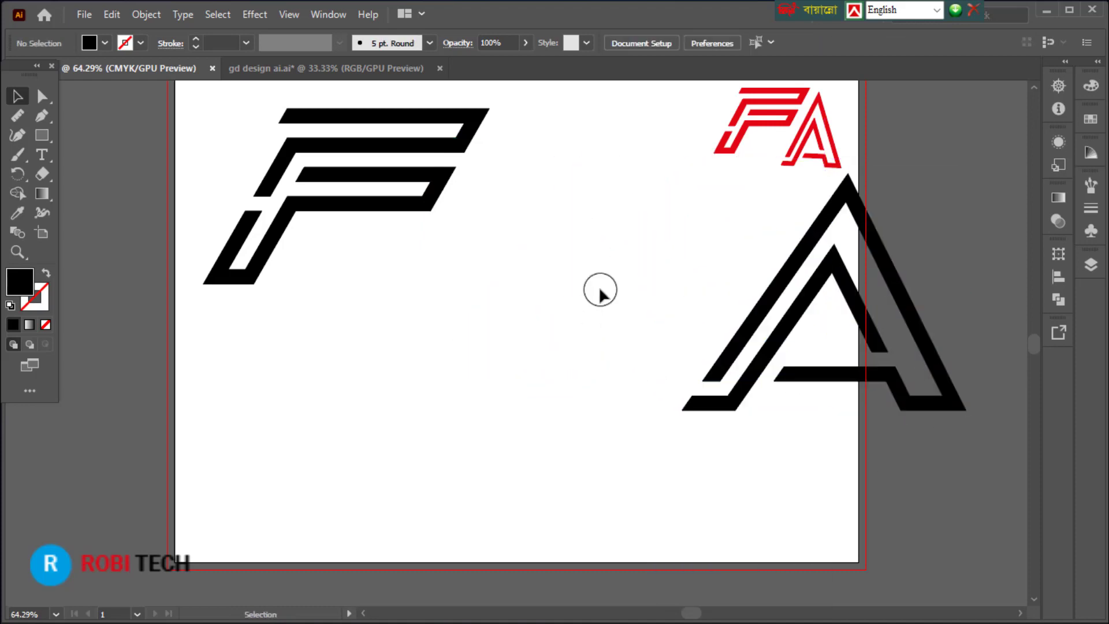
left_click_drag(593, 179, 494, 398)
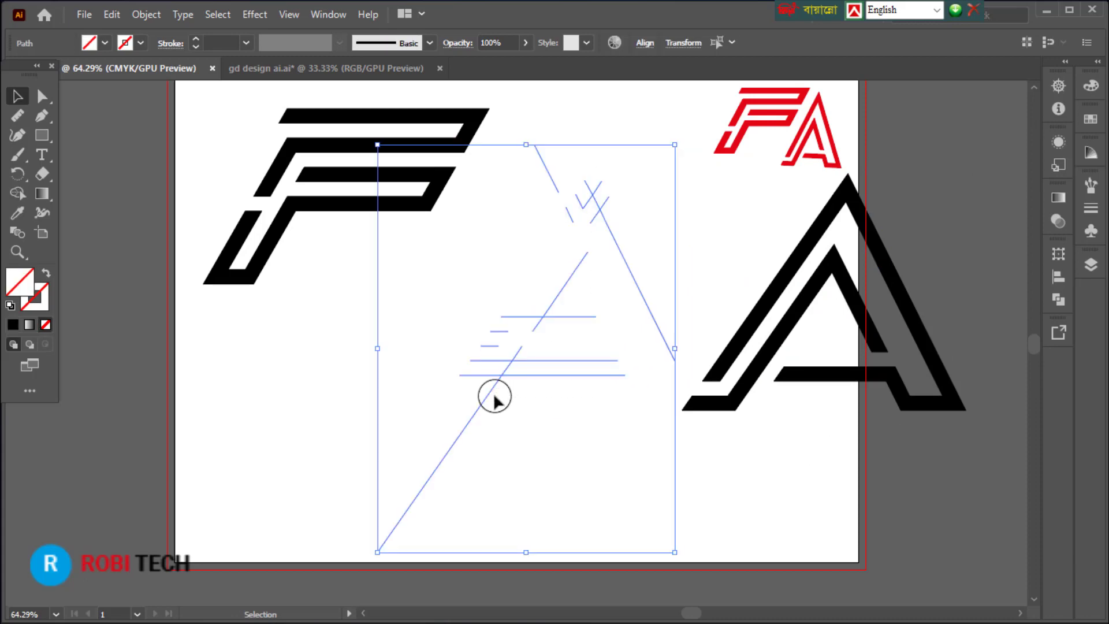
- In Outline view, delete the hand-shaped construction lines and the 7-shaped lines
key("ctrl+y")
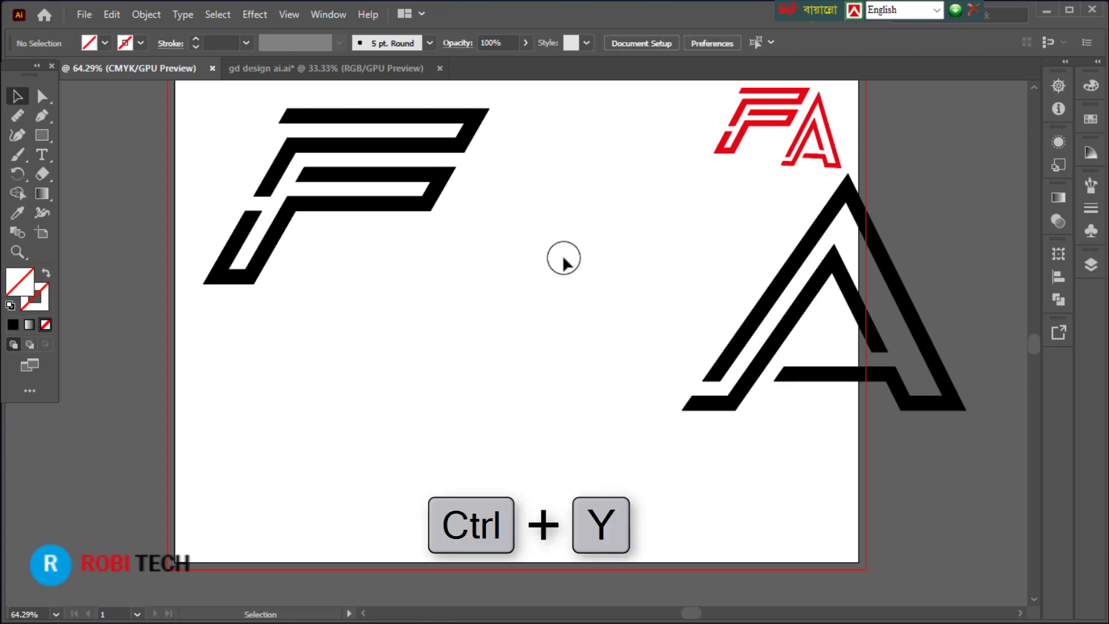
key("ctrl+y")
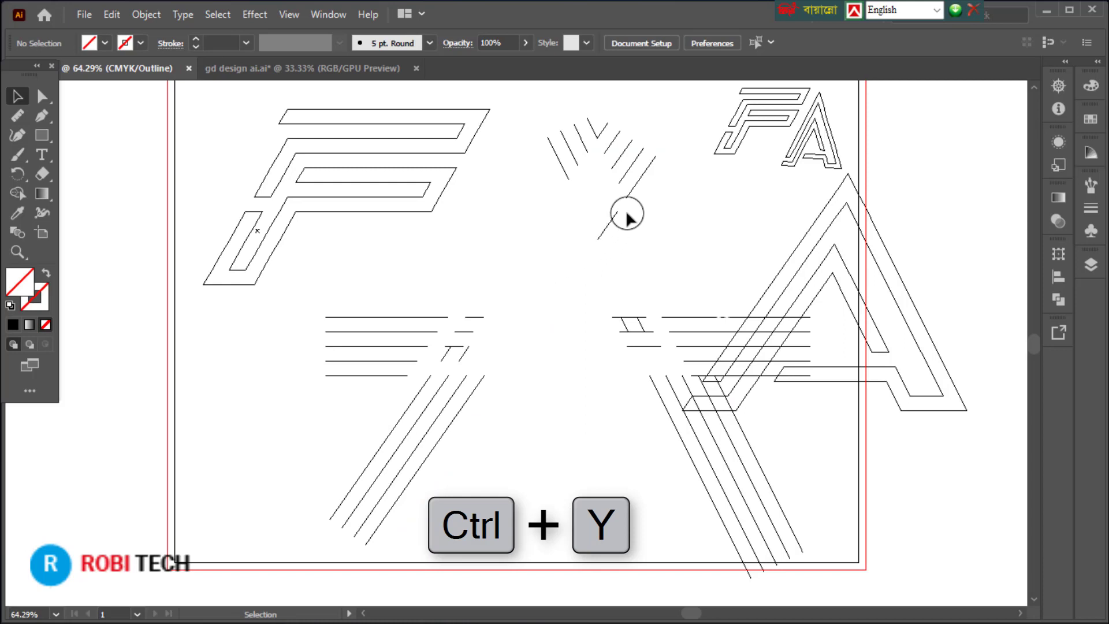
left_click_drag(640, 124, 542, 304)
key("Delete")
left_click_drag(434, 295, 478, 401)
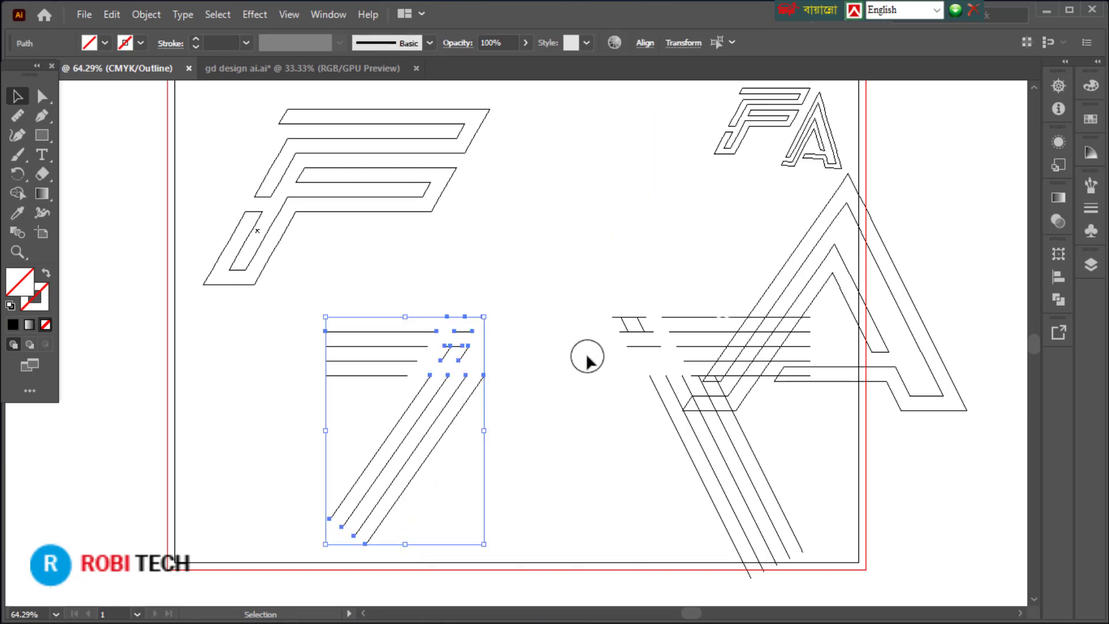
key("Delete")
- Delete the stray lines beside and below the A, the diagonals, and the stacked horizontals
left_click_drag(618, 271, 639, 365)
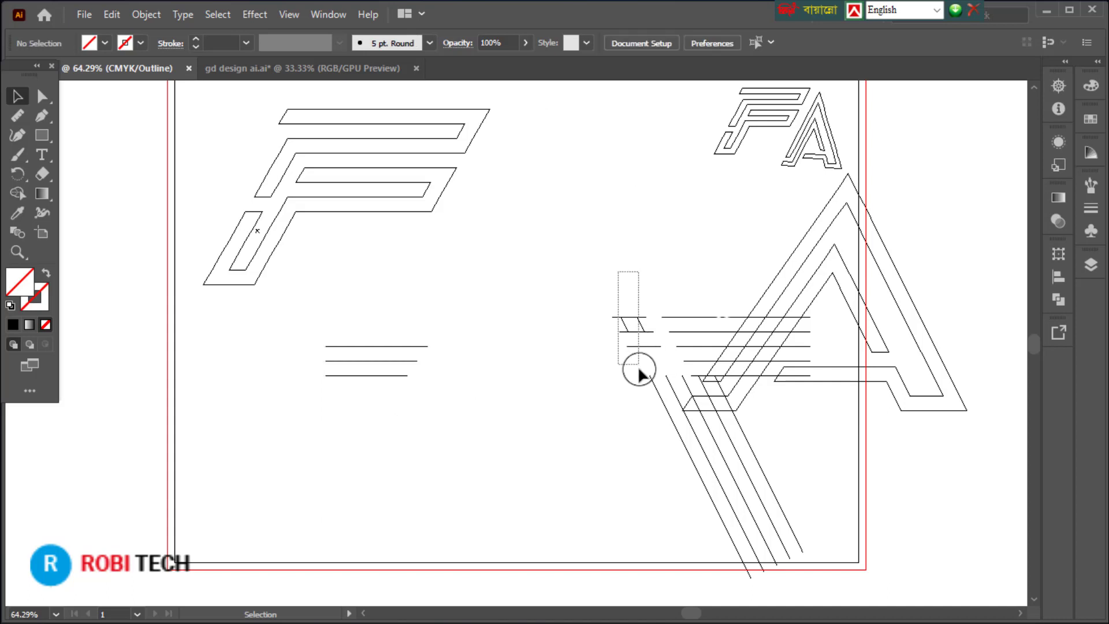
left_click_drag(654, 405, 653, 405)
key("Delete")
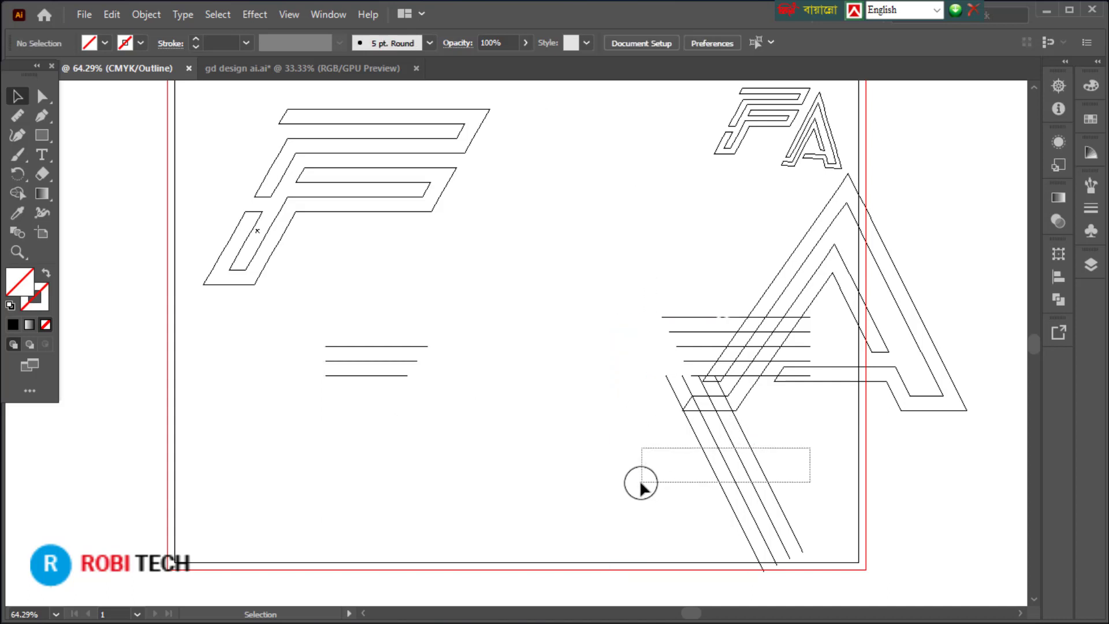
left_click_drag(809, 448, 640, 485)
key("Delete")
left_click_drag(651, 284, 694, 364)
key("Delete")
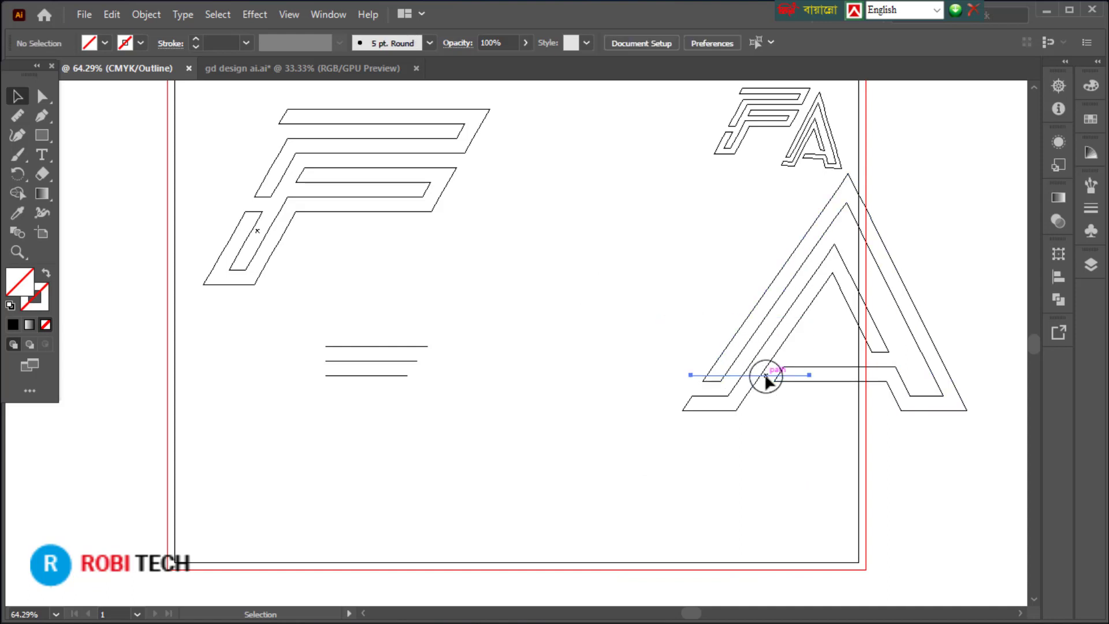
- Delete the crossbar leftover line and three short horizontals, then return to Preview
left_click(764, 375)
key("Delete")
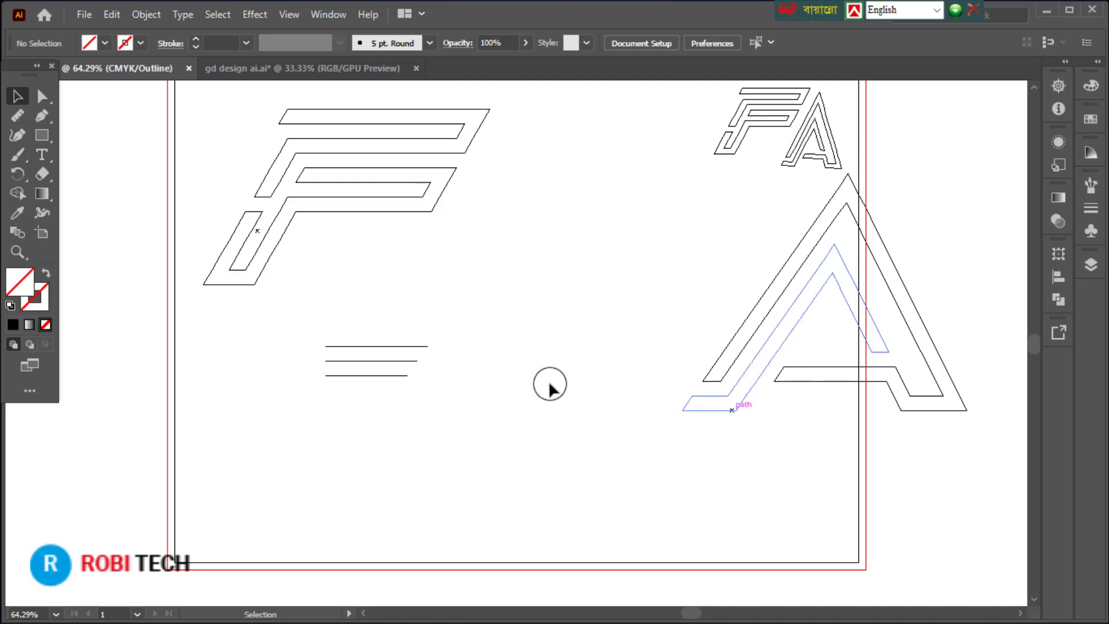
left_click_drag(411, 318, 371, 413)
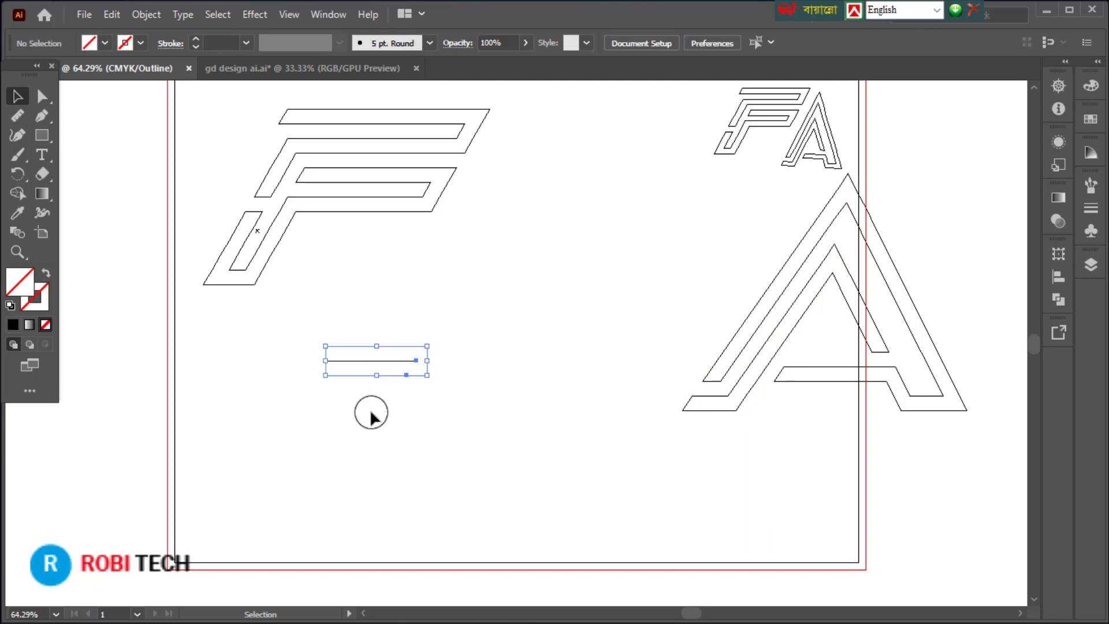
key("Delete")
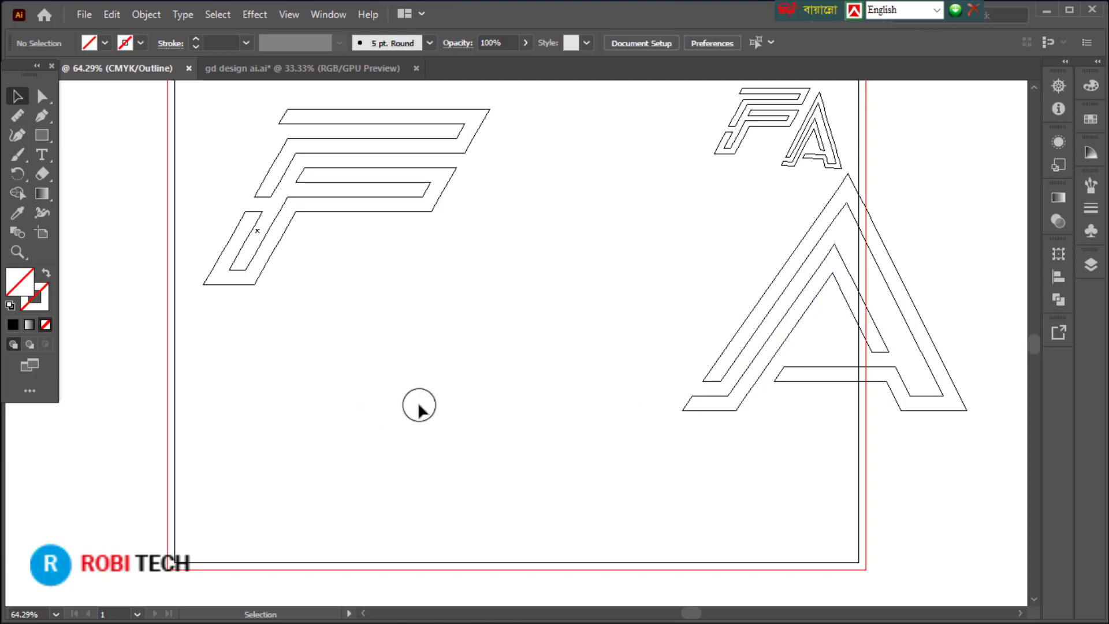
key("ctrl+y")
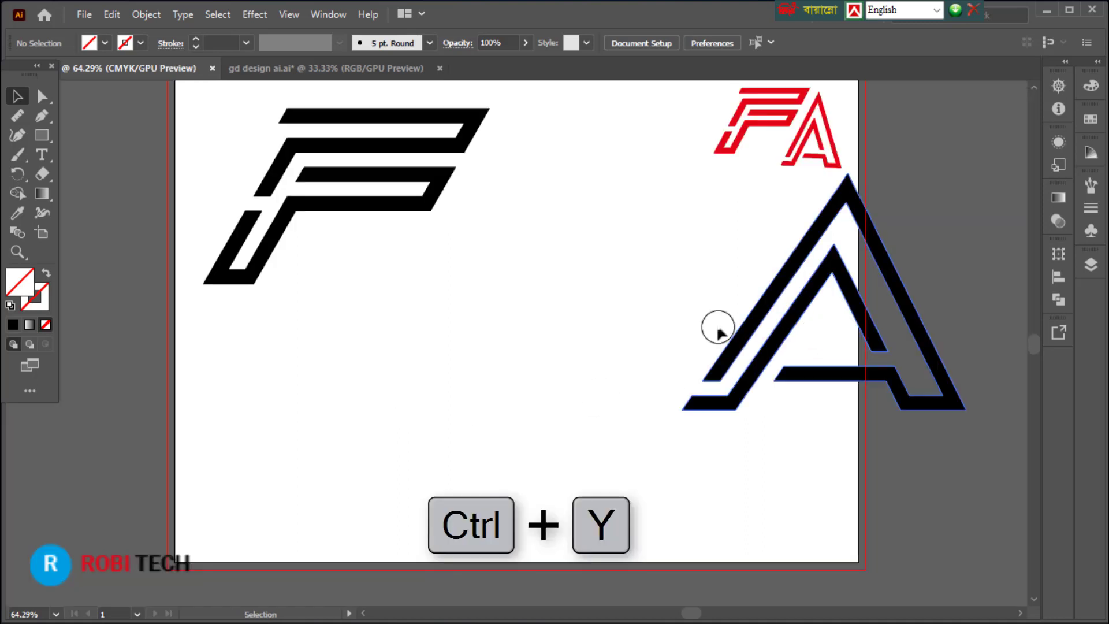
- Move the A toward the artboard centre and delete the red FA reference logo
left_click_drag(788, 323, 532, 315)
left_click(812, 285)
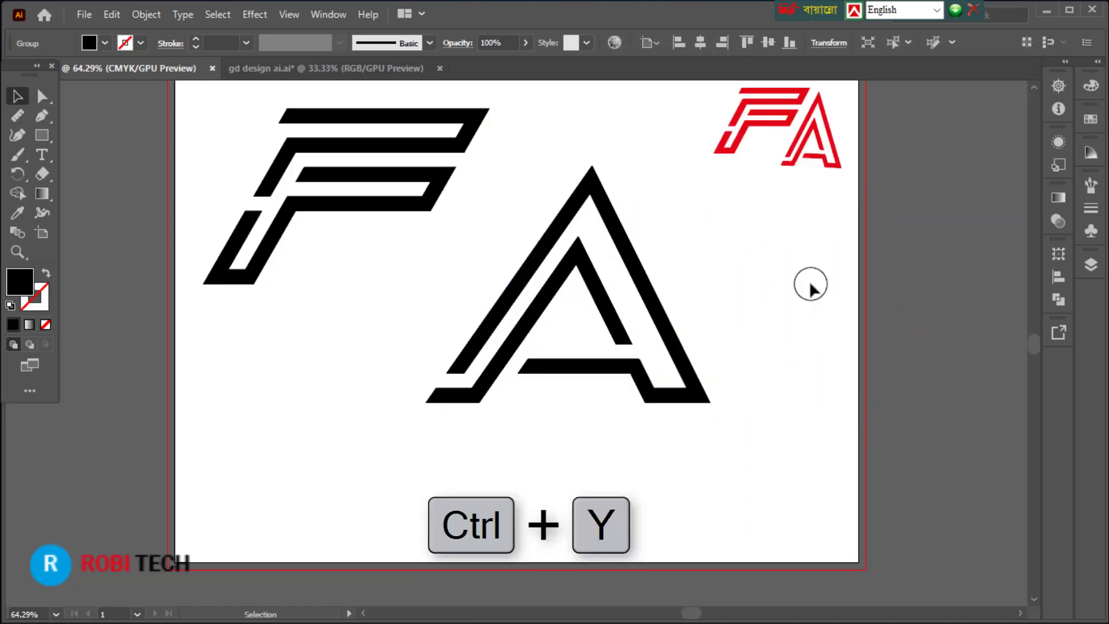
left_click_drag(696, 92, 833, 212)
key("Delete")
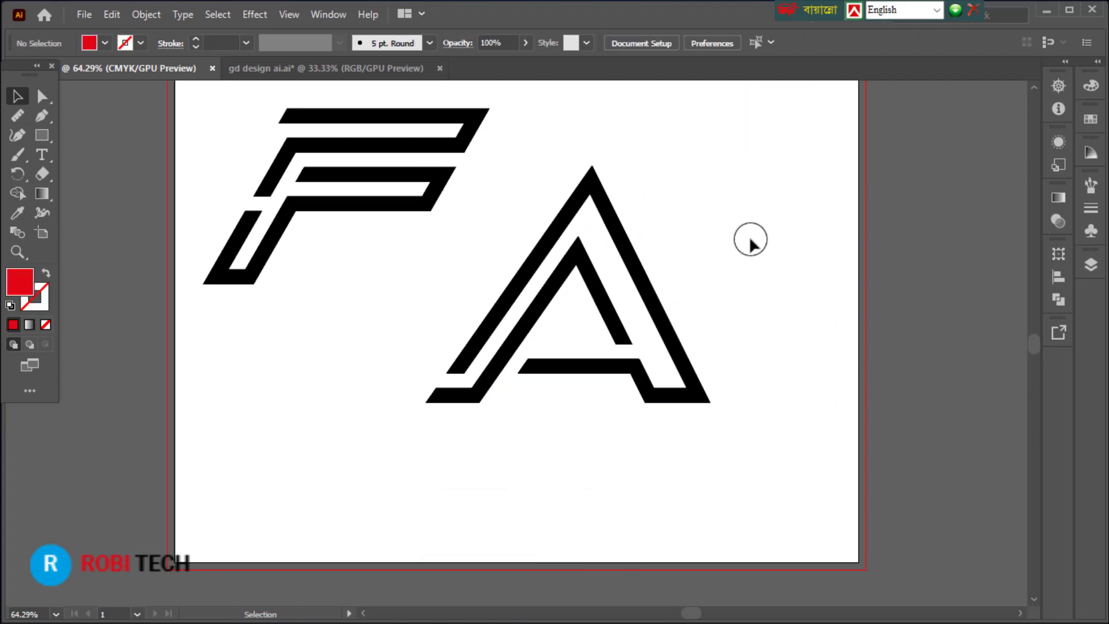
scroll(659, 302, "up", 3)
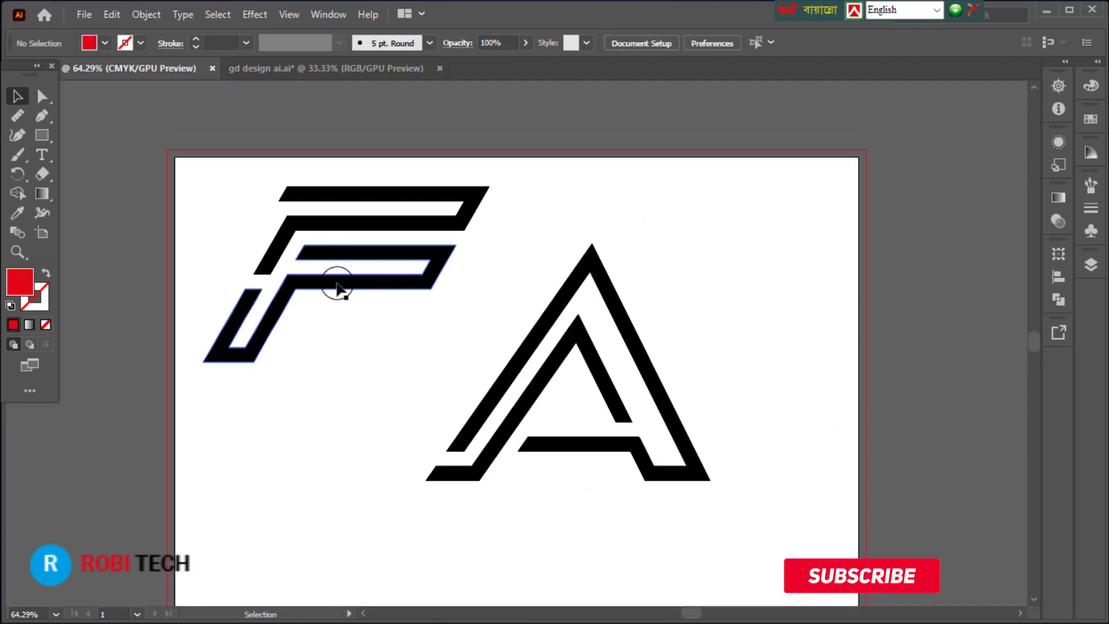
- Move the F beside the A and enlarge it to about 416 by 255 px
left_click_drag(339, 293, 386, 354)
left_click_drag(389, 351, 389, 349)
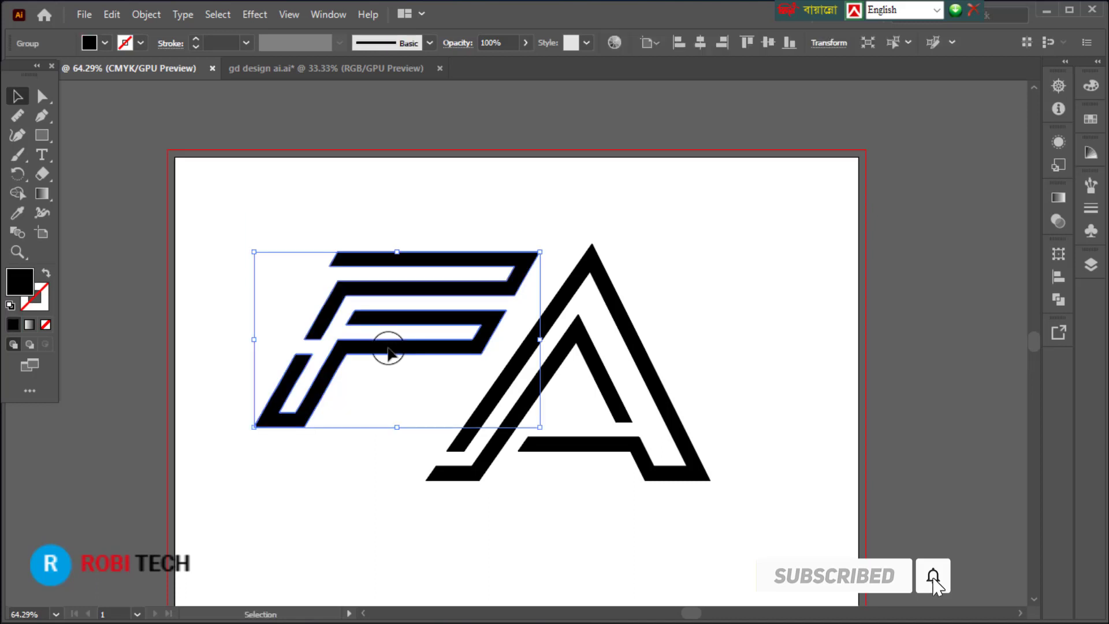
left_click(787, 397)
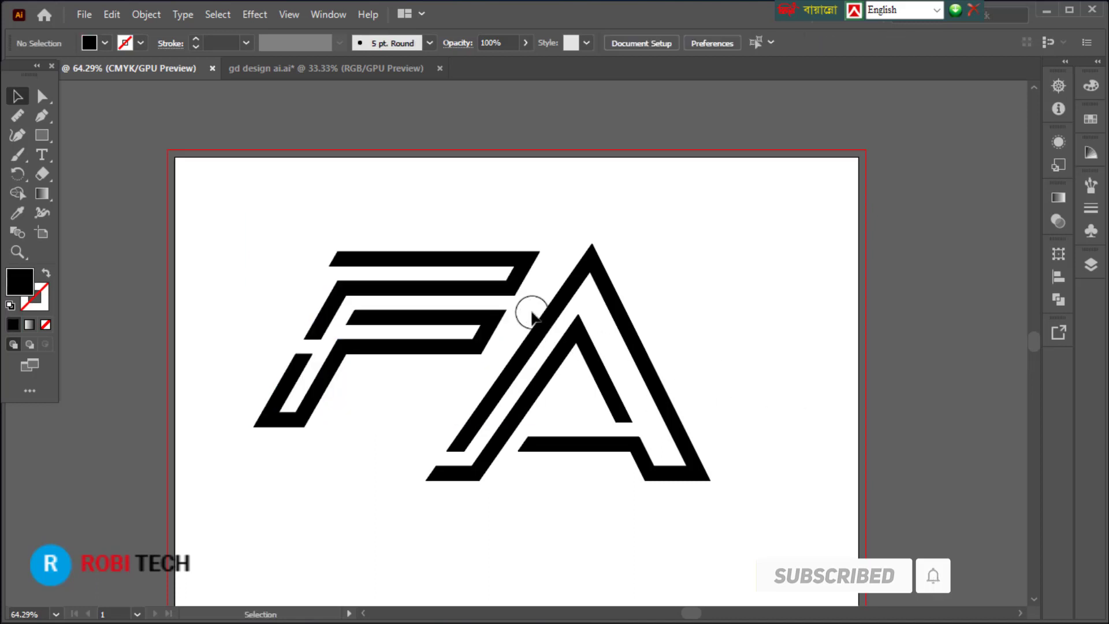
left_click(517, 287)
left_click_drag(541, 253, 593, 212)
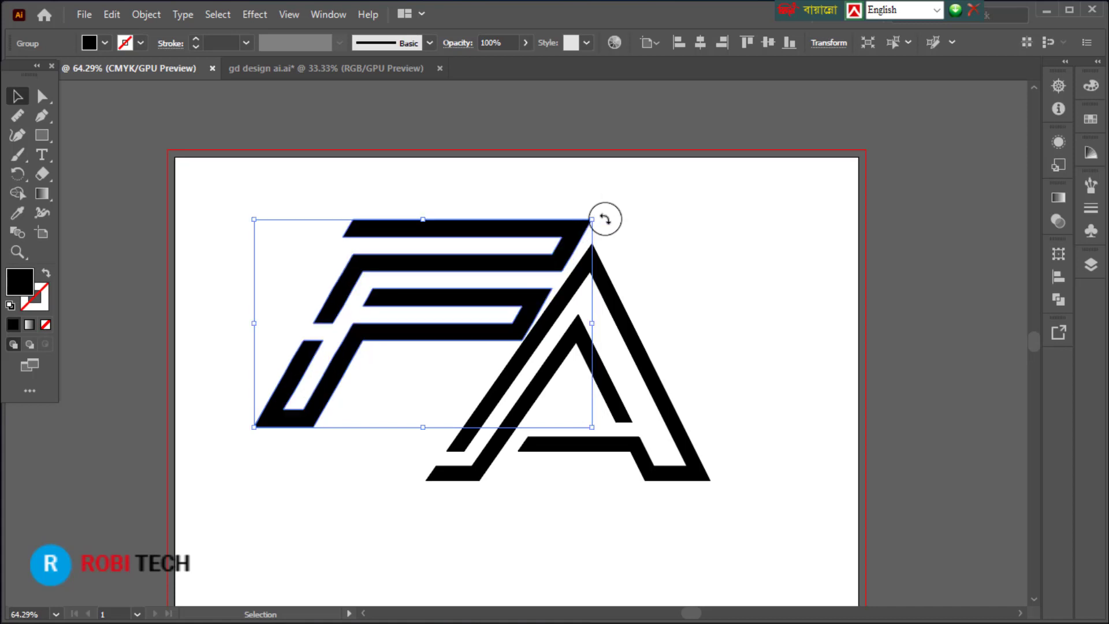
- Nudge the A up and right so it interlocks with the F
left_click(768, 301)
left_click_drag(631, 340, 653, 321)
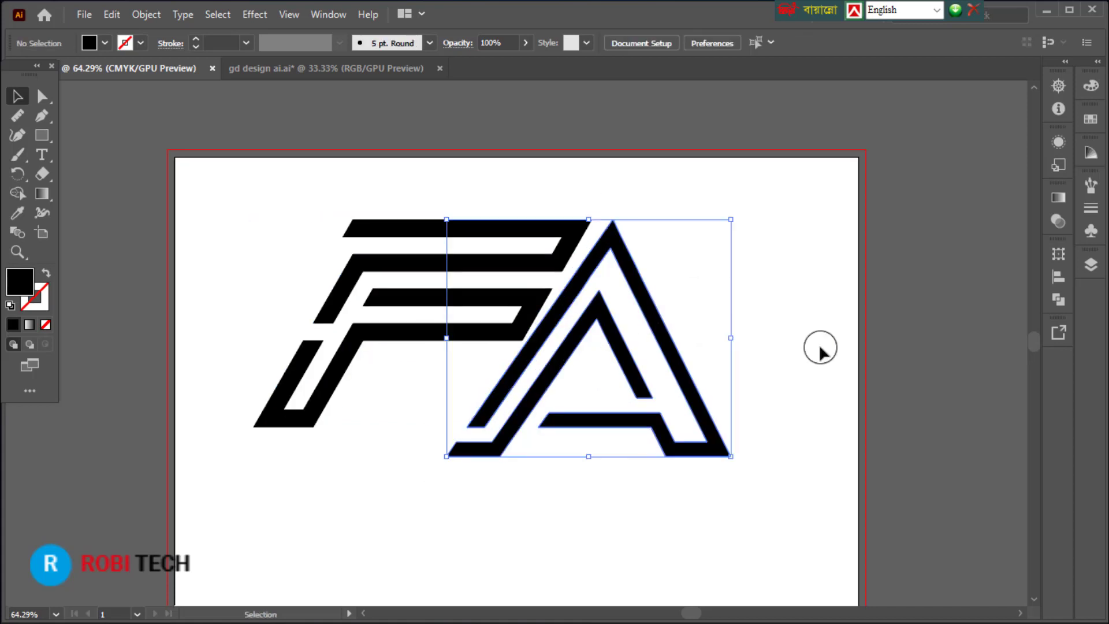
left_click(875, 355)
scroll(231, 228, "down", 2)
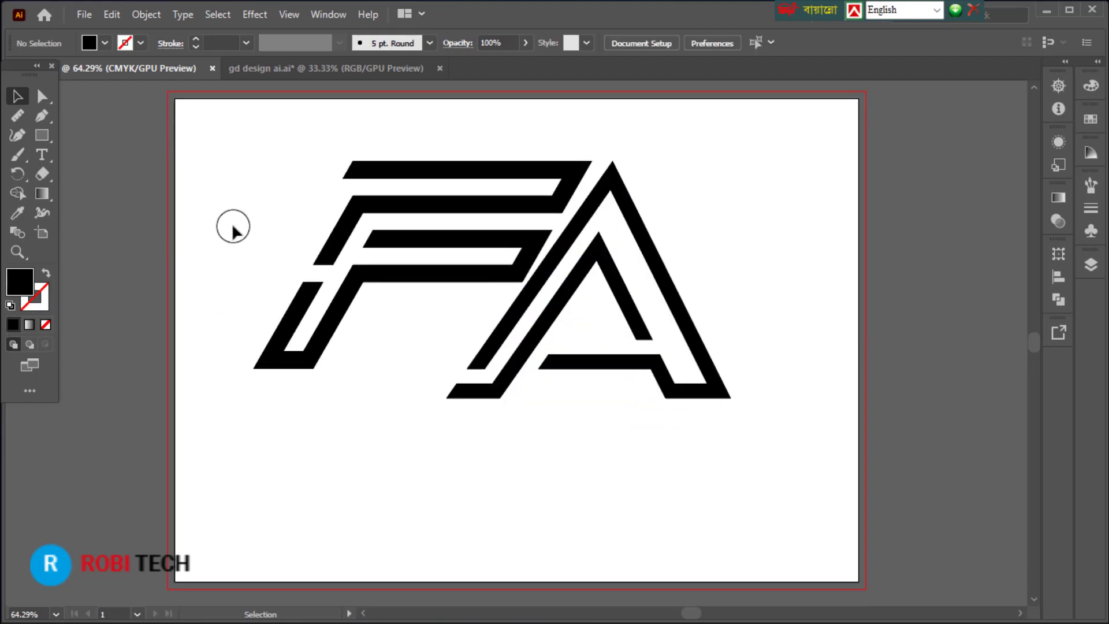
- Draw a black rectangle covering the whole artboard and send it behind the letters
left_click(39, 135)
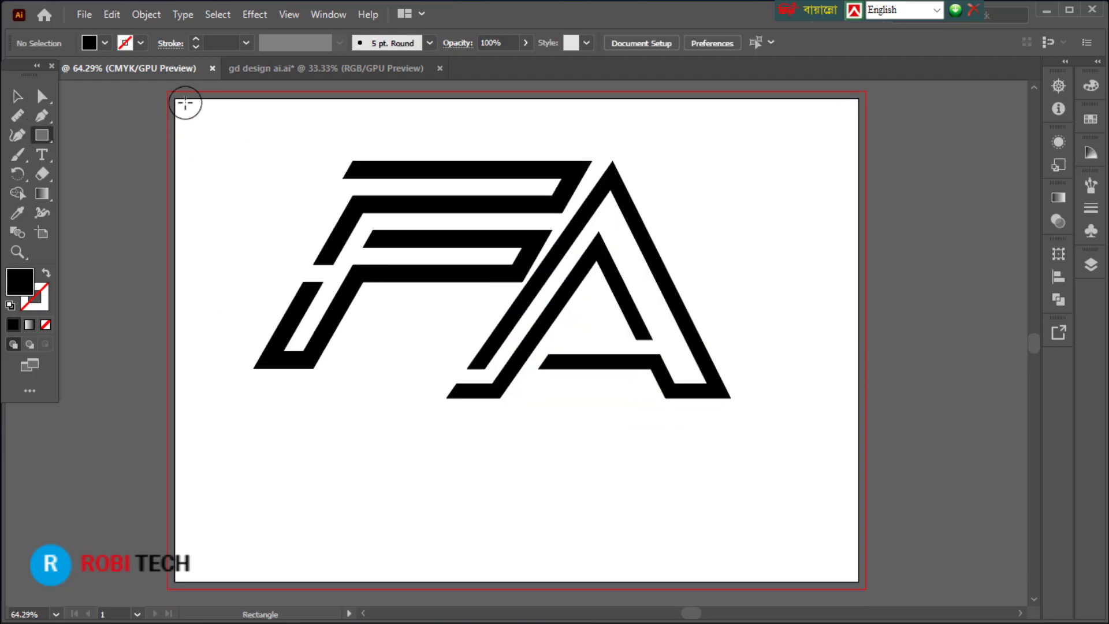
left_click_drag(179, 100, 856, 583)
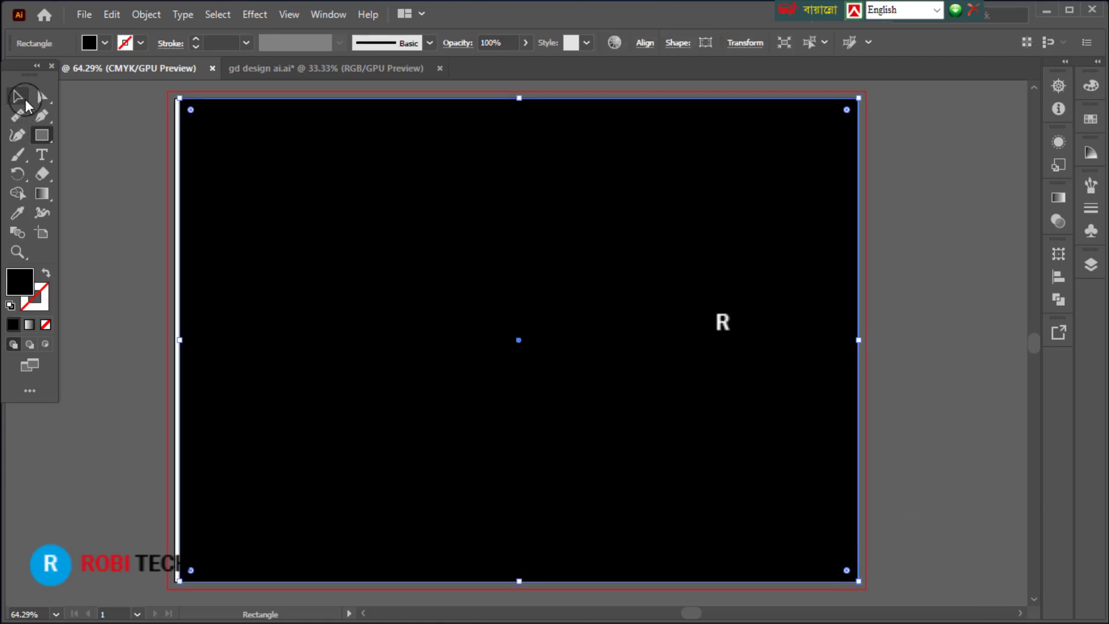
left_click(17, 96)
right_click(519, 226)
mouse_move(564, 497)
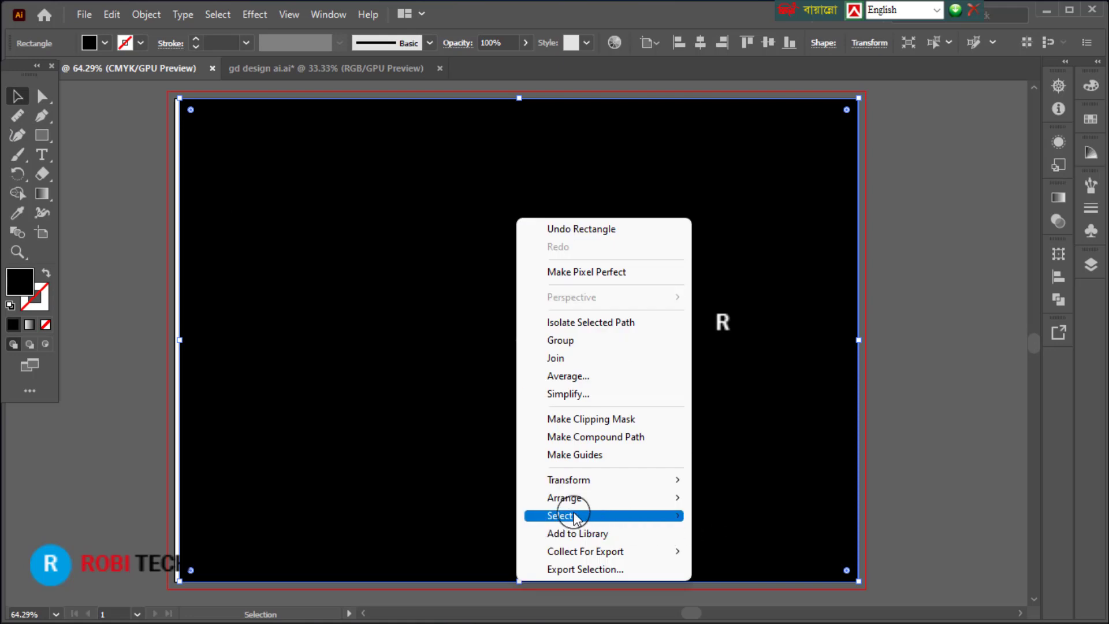
left_click(757, 553)
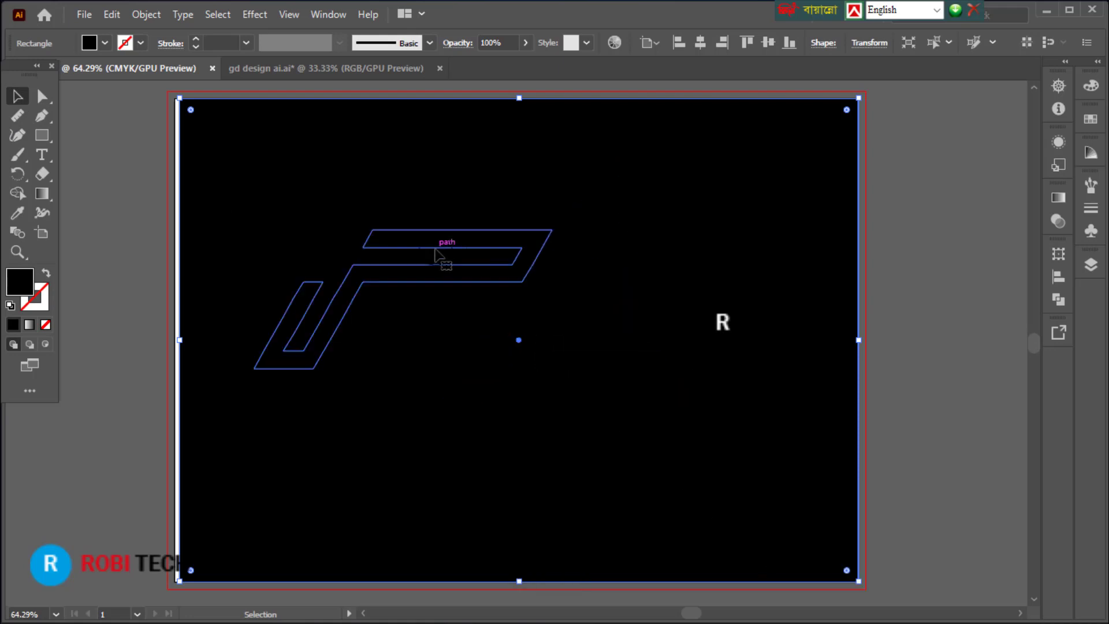
- Fill both the F and the A with white from the fill swatches
left_click(438, 256)
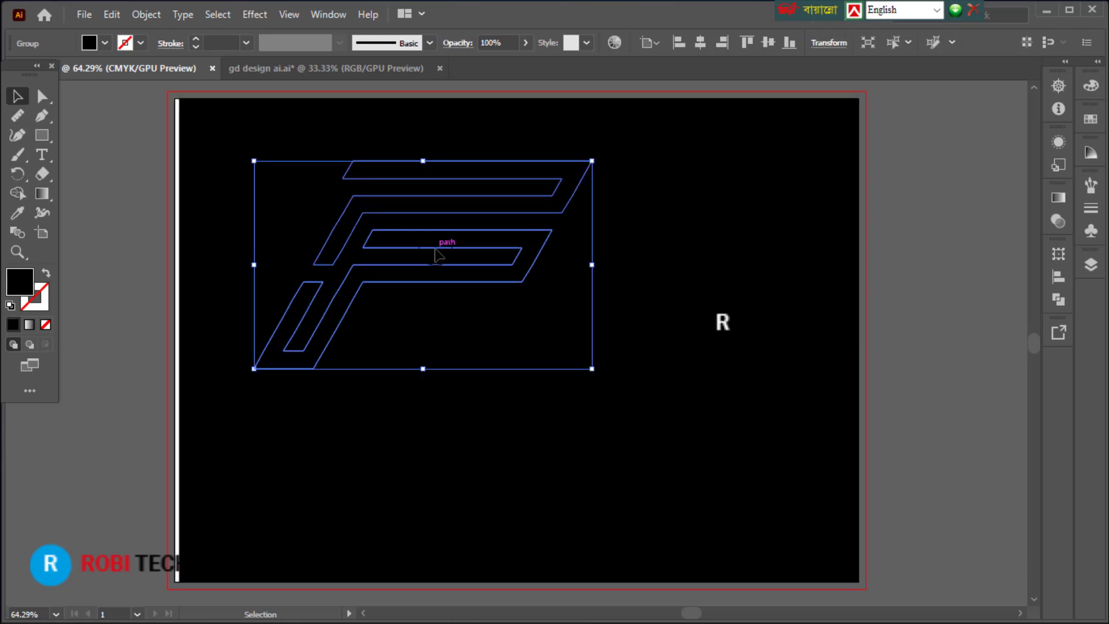
left_click(93, 46)
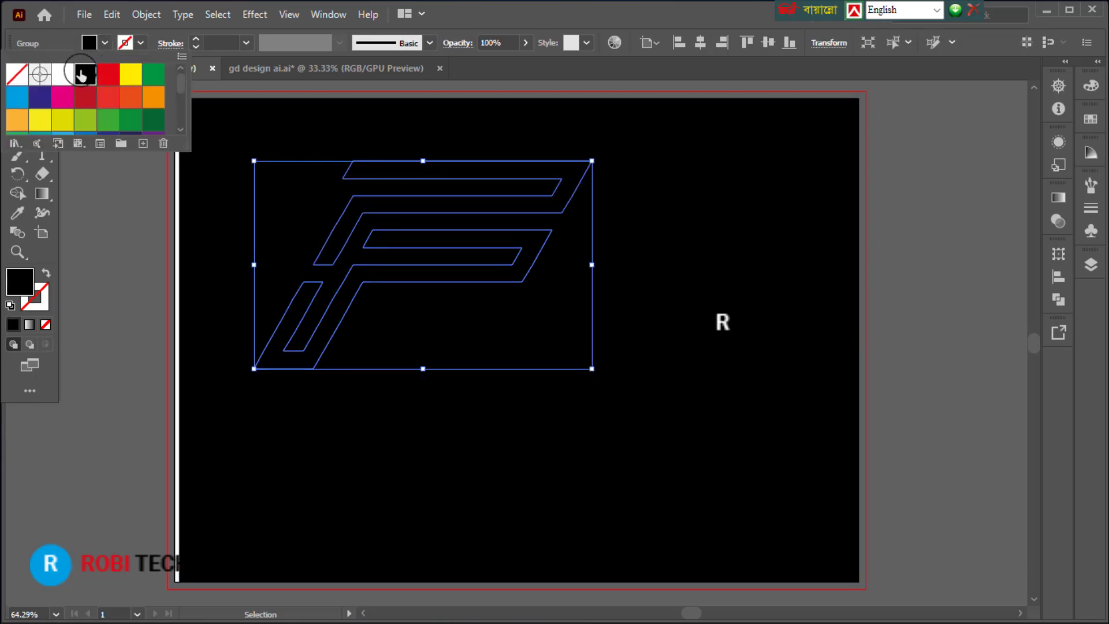
left_click(63, 74)
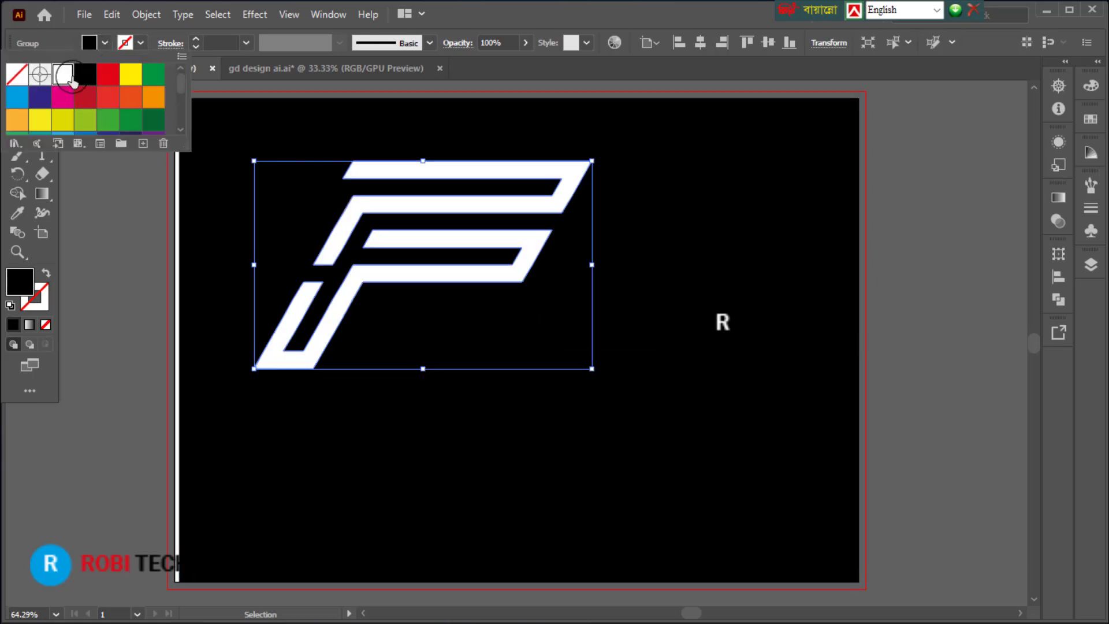
left_click(613, 319)
key("ctrl+v")
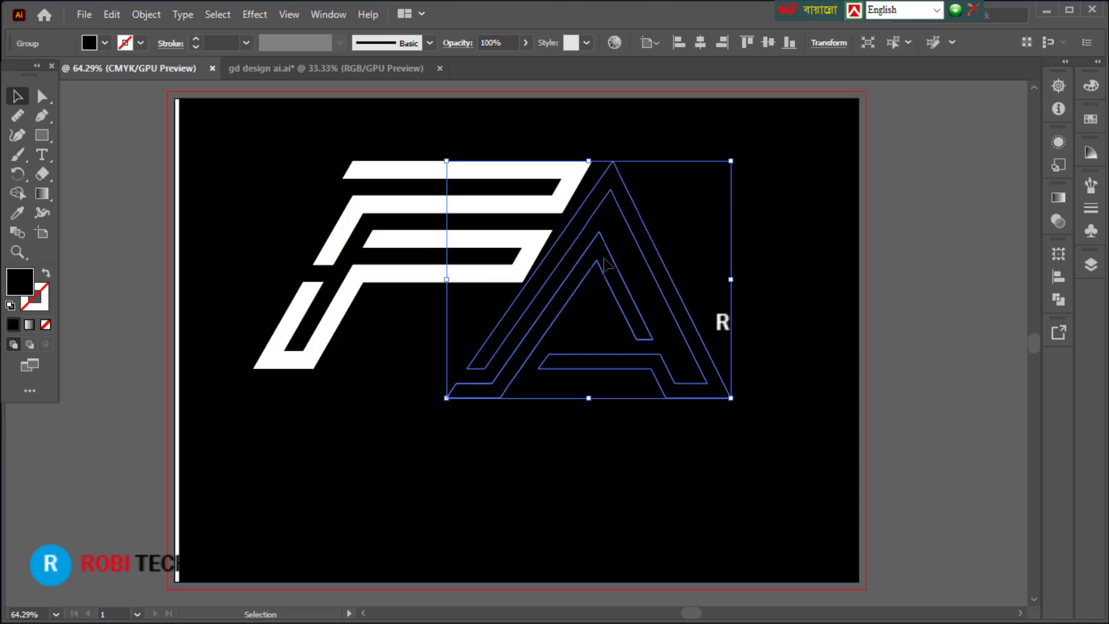
left_click(92, 46)
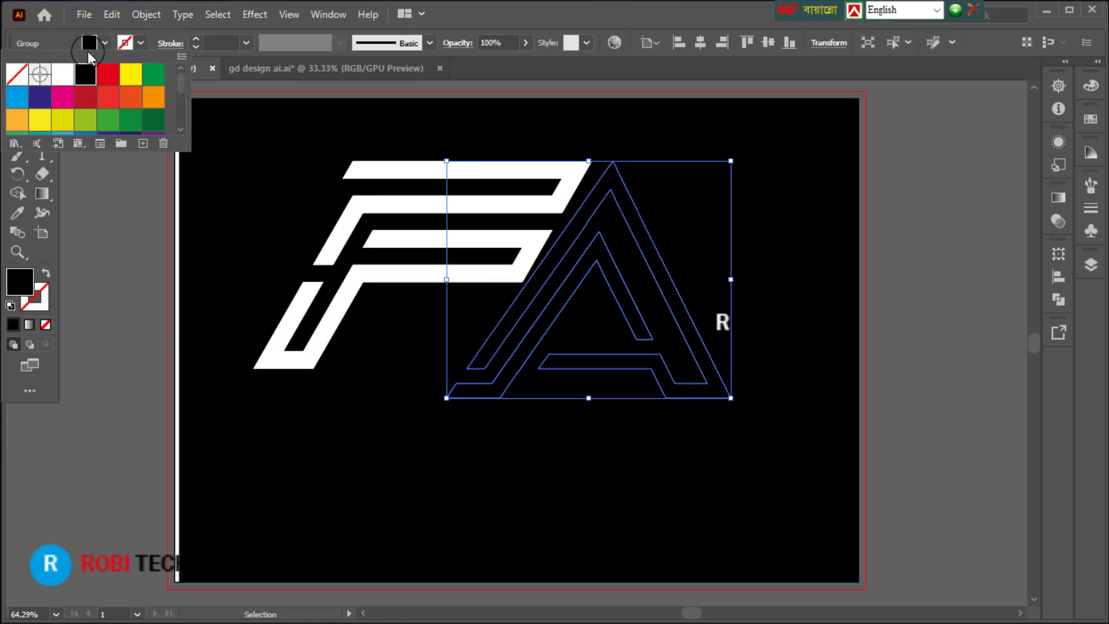
left_click(63, 74)
left_click(915, 338)
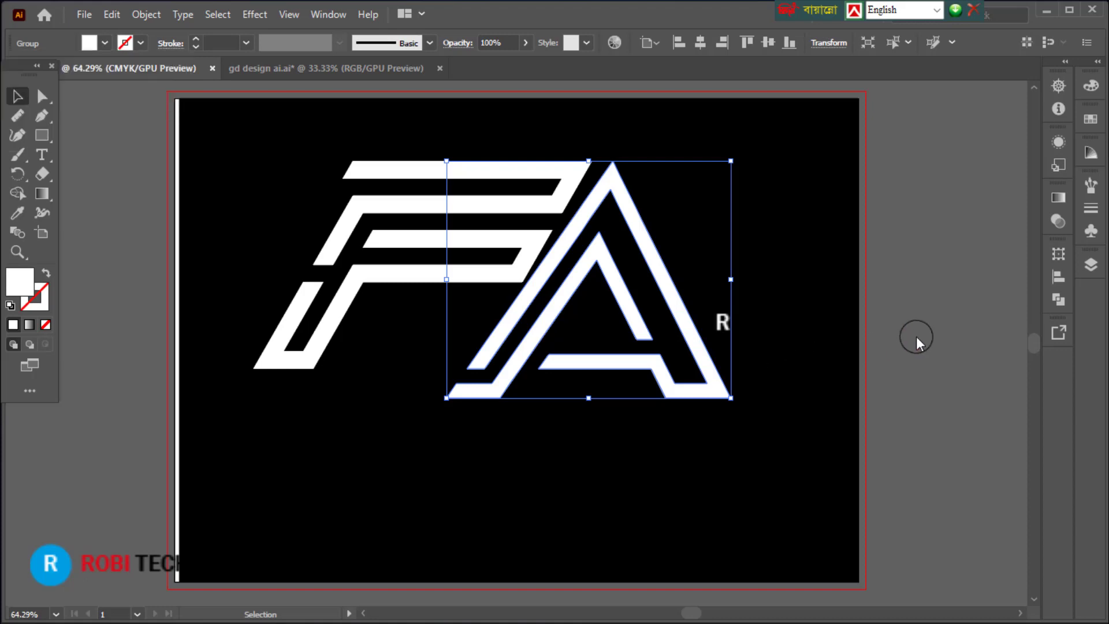
left_click(915, 333)
scroll(636, 382, "up", 1)
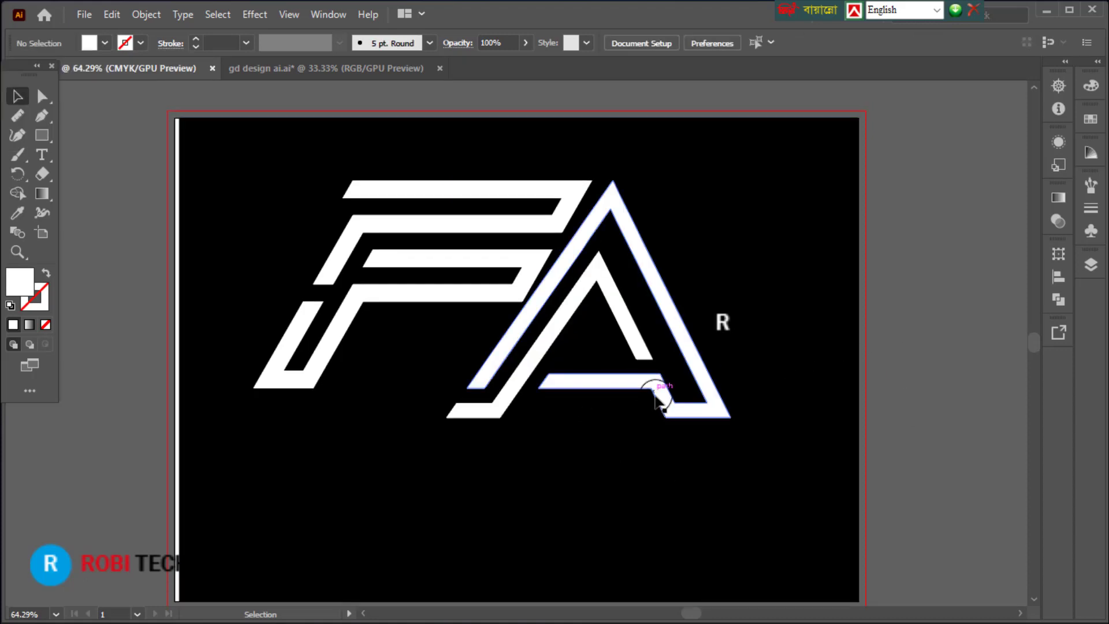